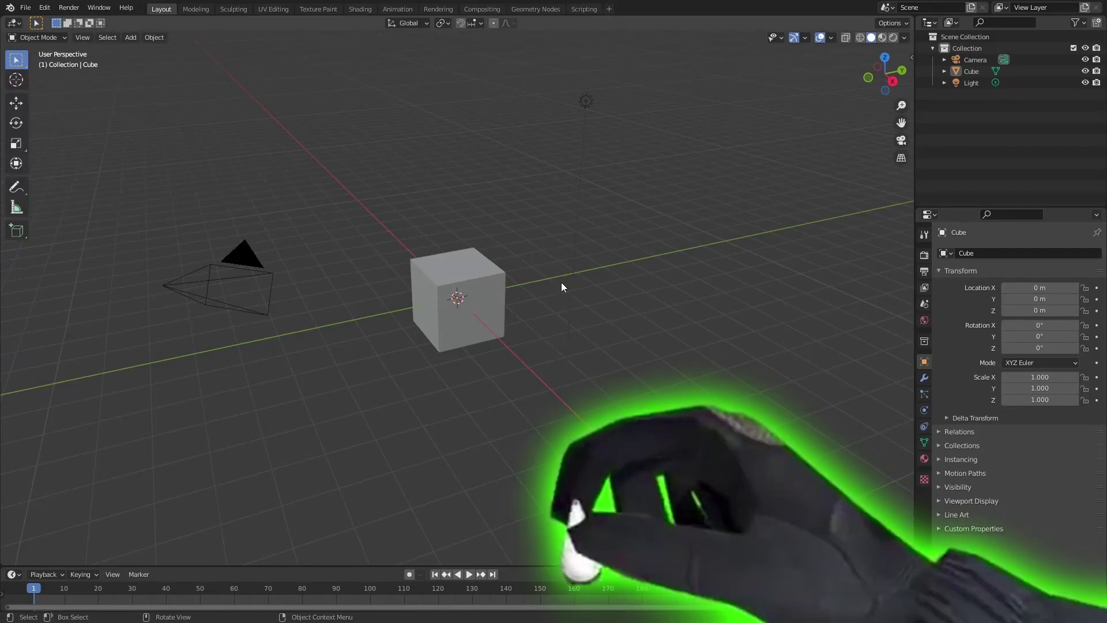
Start a new General file, discarding the unsaved changes to the current scene.
middle_drag(562, 289, 561, 336)
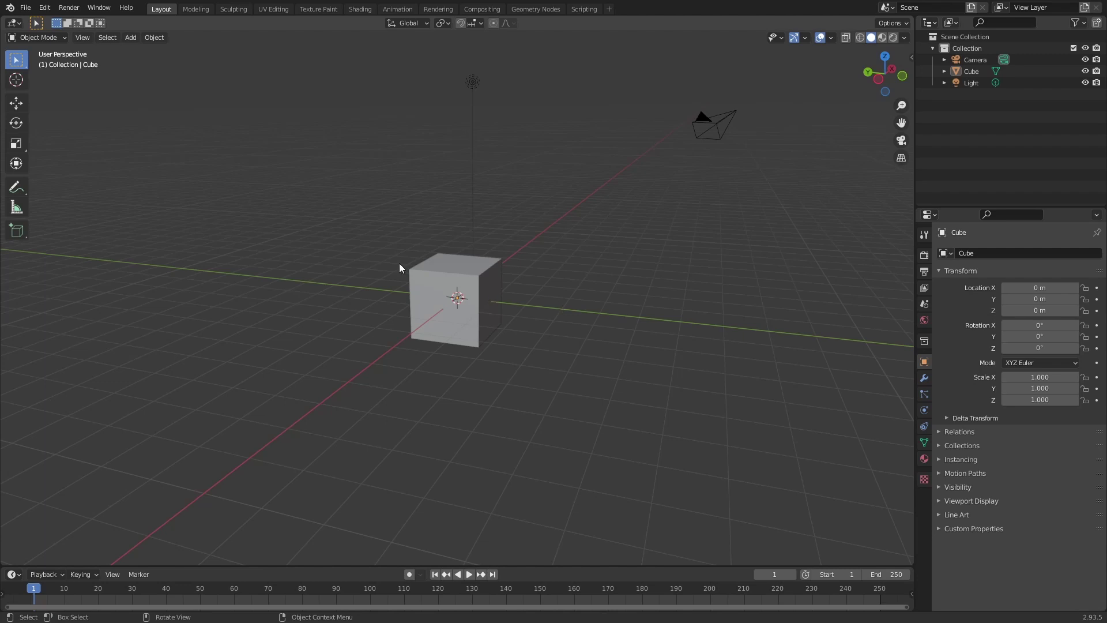
click(26, 7)
mouse_move(40, 21)
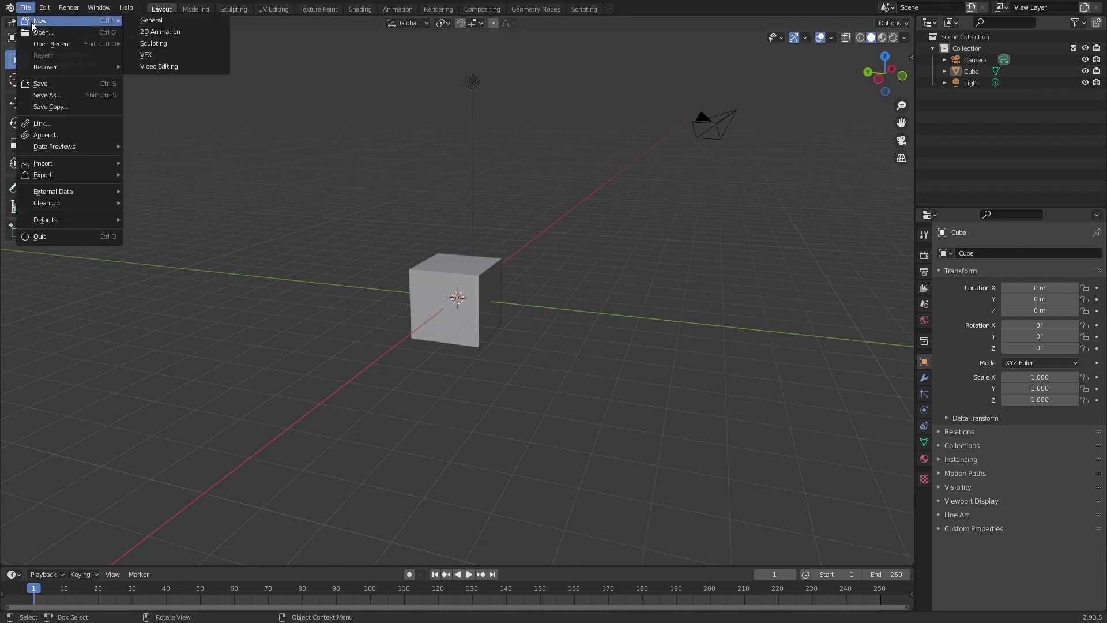
click(219, 25)
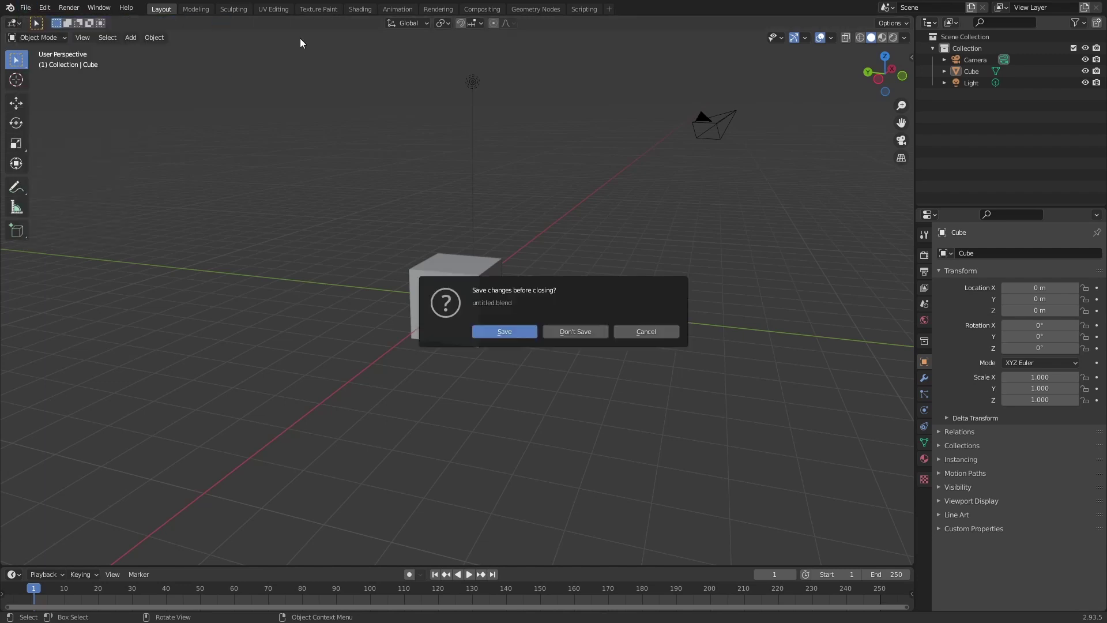
click(587, 332)
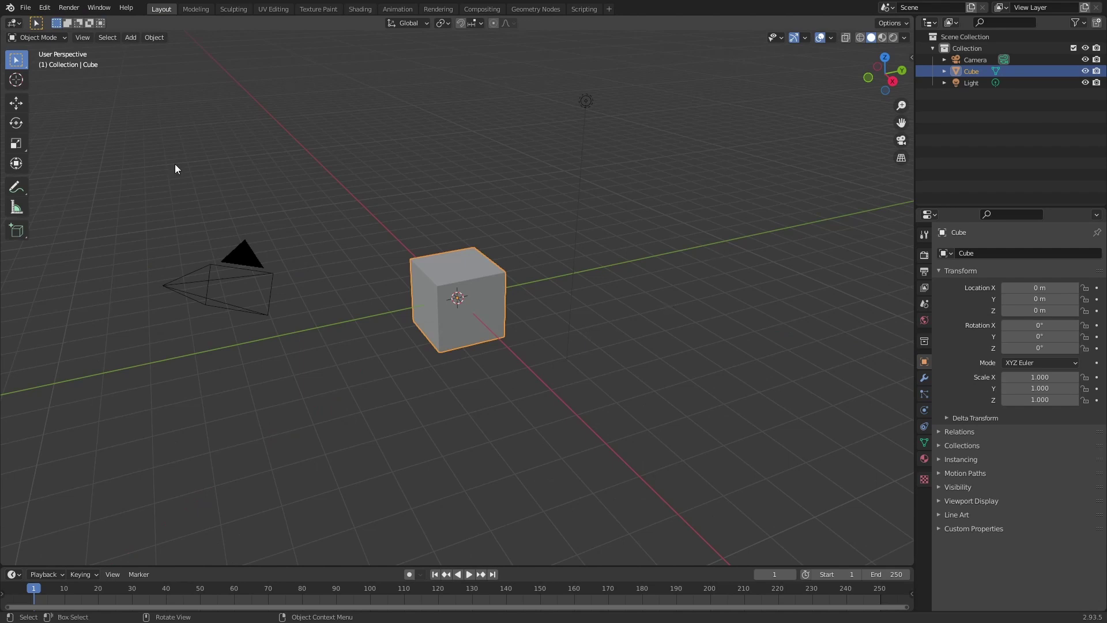
click(26, 8)
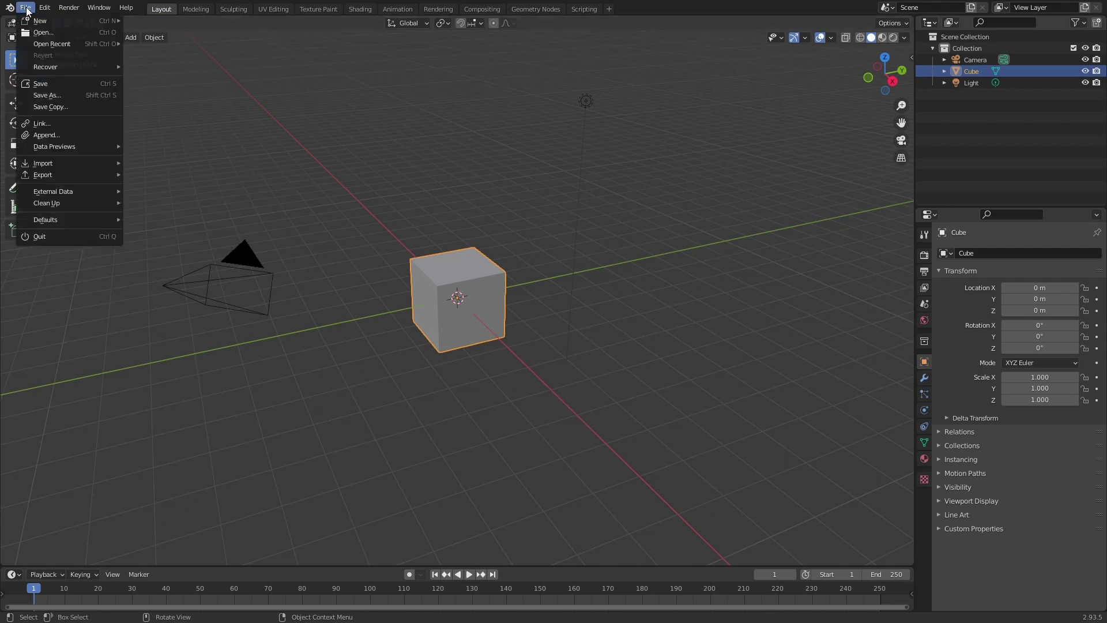
mouse_move(32, 23)
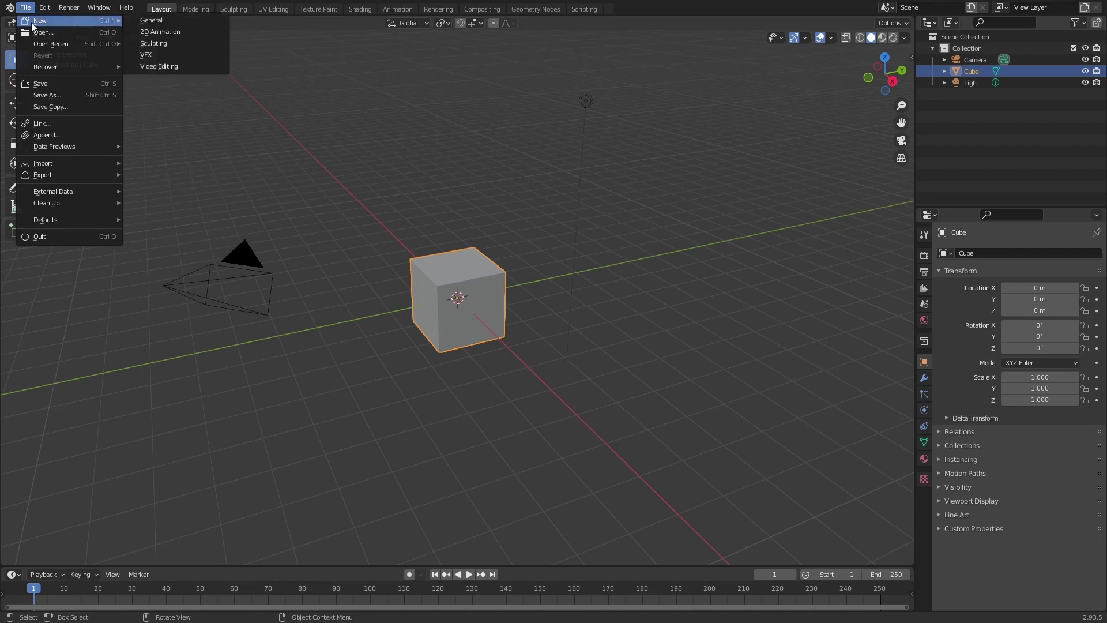
click(151, 21)
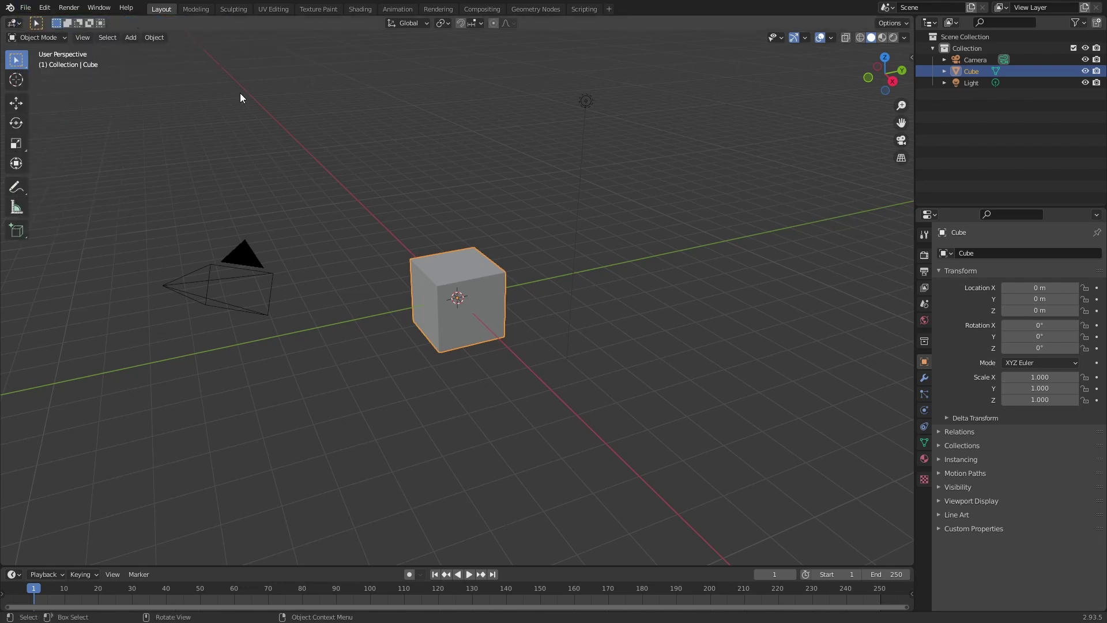
Enlarge the Timeline area beneath the 3D viewport and keep Timeline as its editor type.
middle_drag(491, 343, 558, 365)
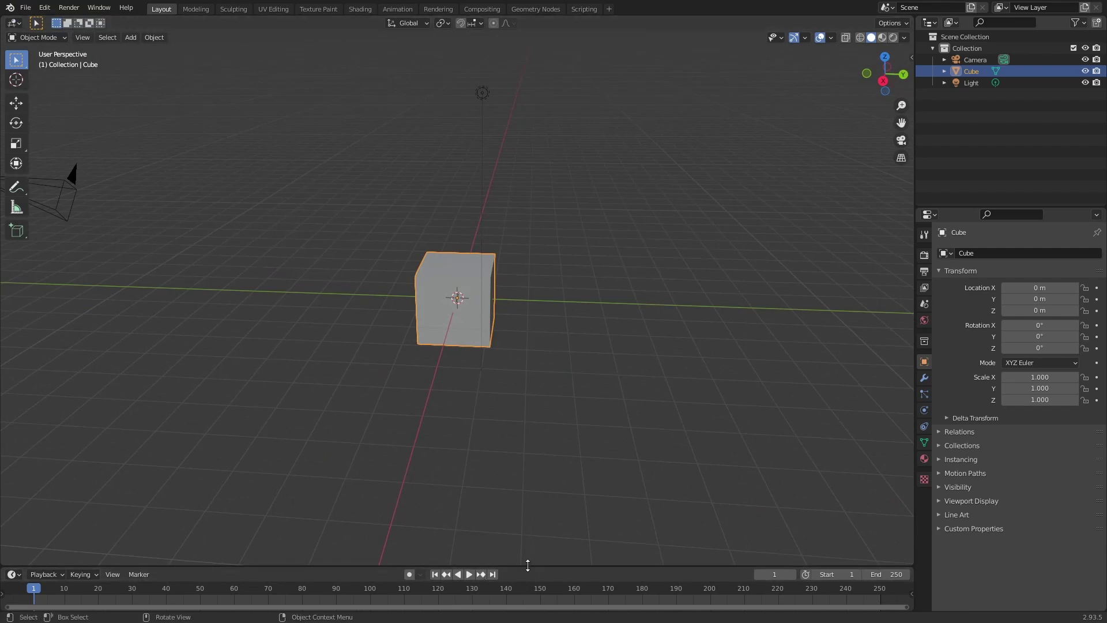
drag(527, 565, 541, 466)
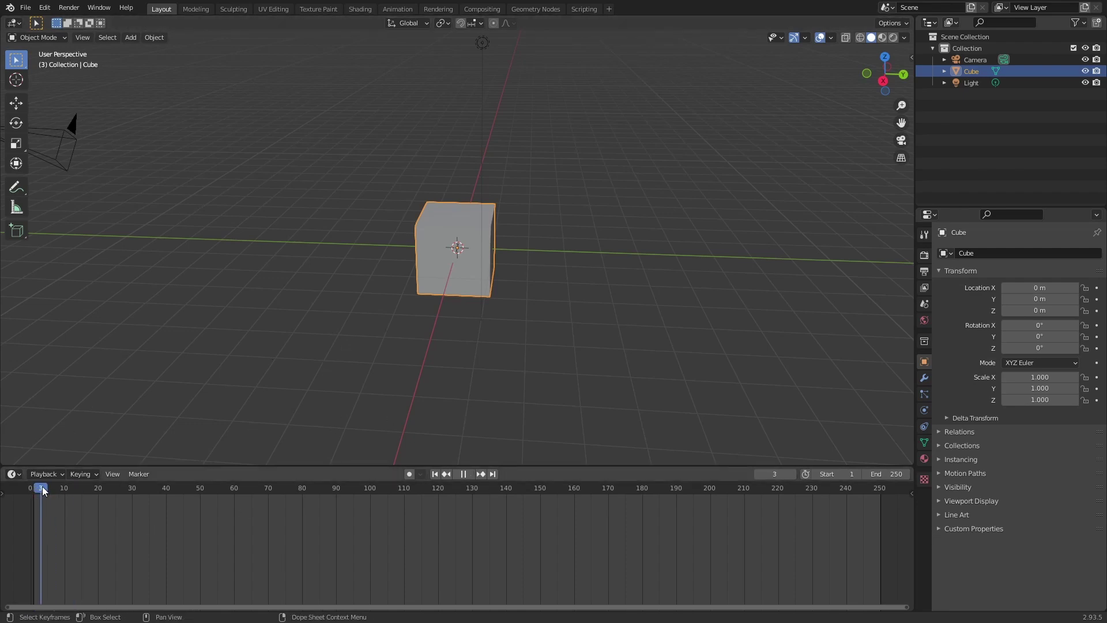
key(Escape)
click(13, 474)
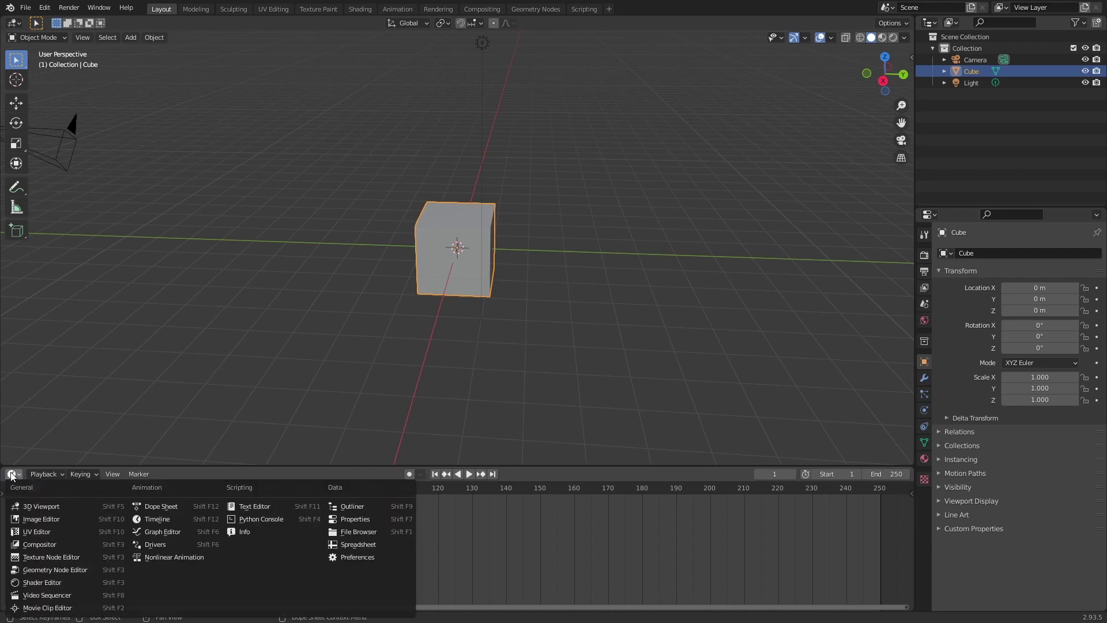
click(179, 525)
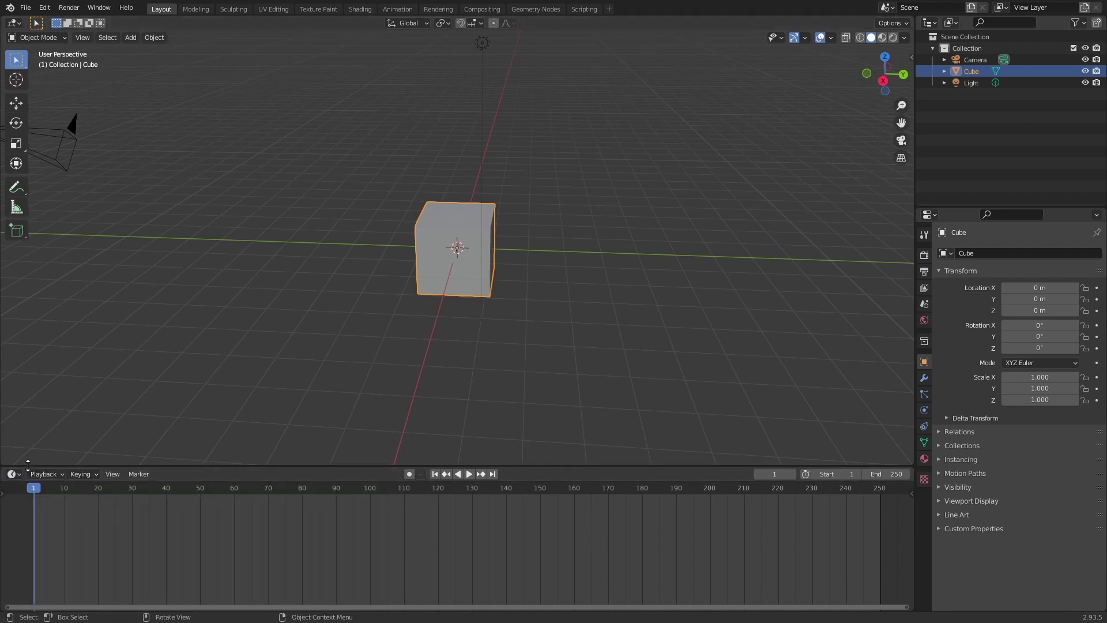
click(14, 474)
click(16, 477)
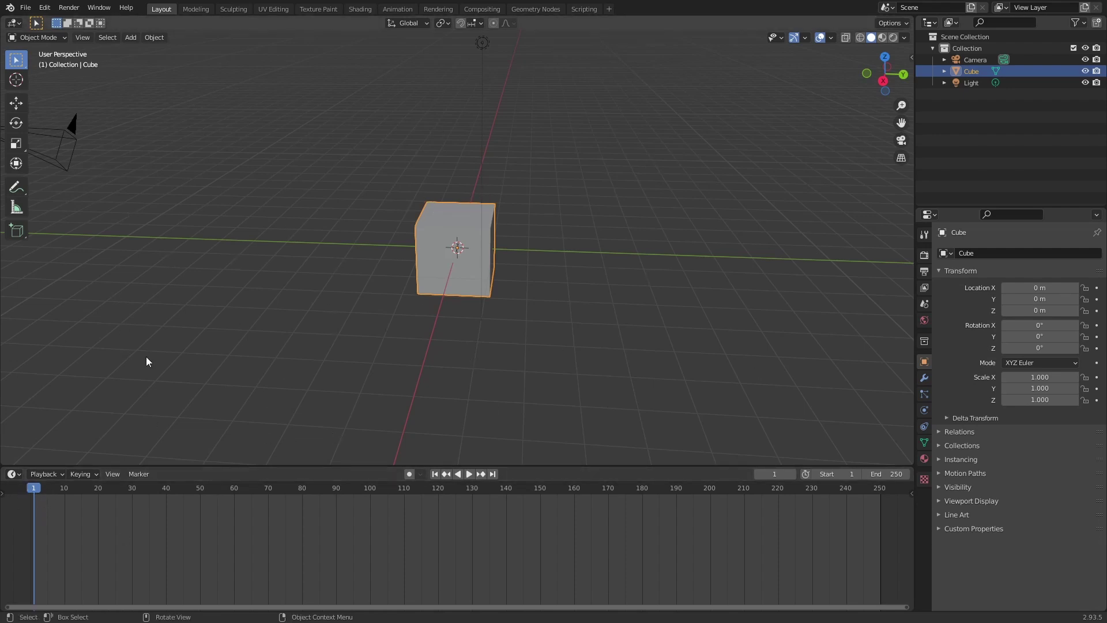
Insert Rotation keyframes on the cube at frame 1 and at frame 250.
key(i)
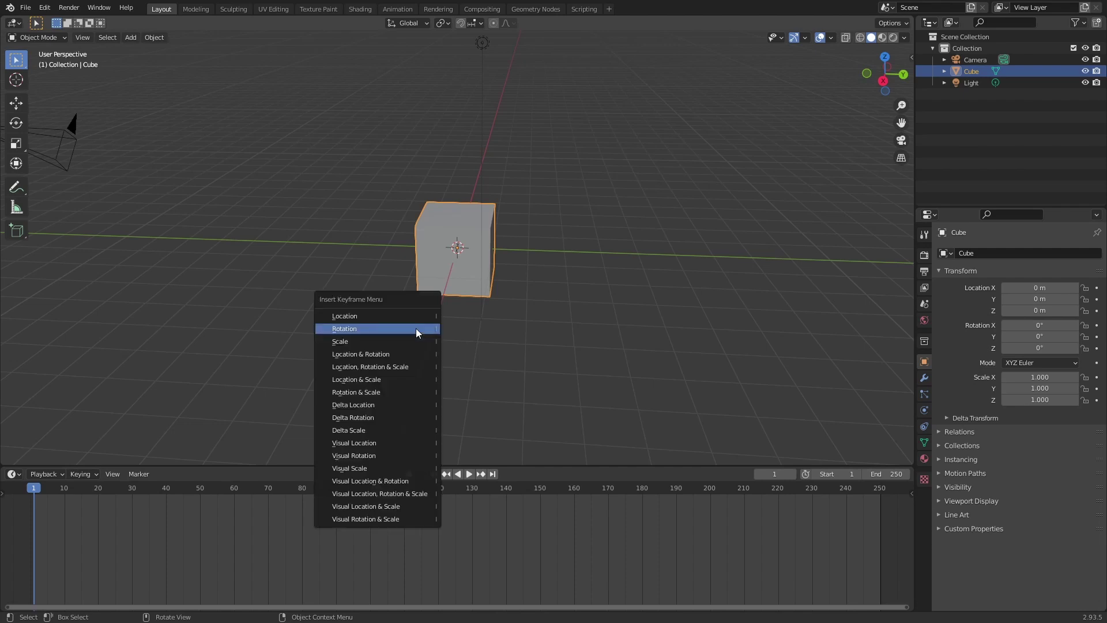
click(416, 328)
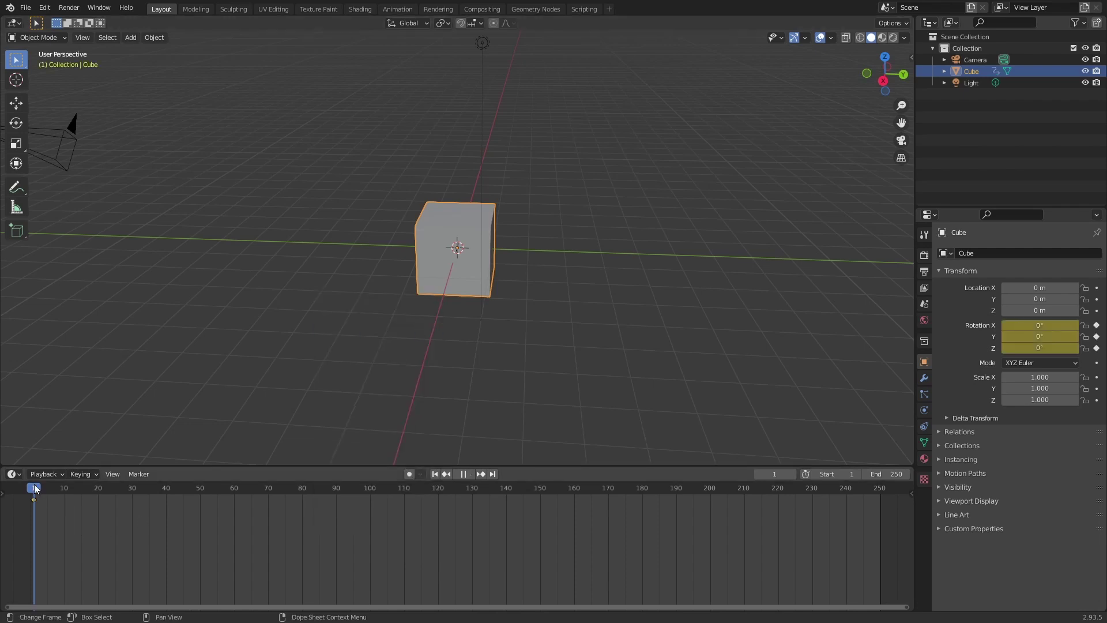
drag(35, 488, 881, 500)
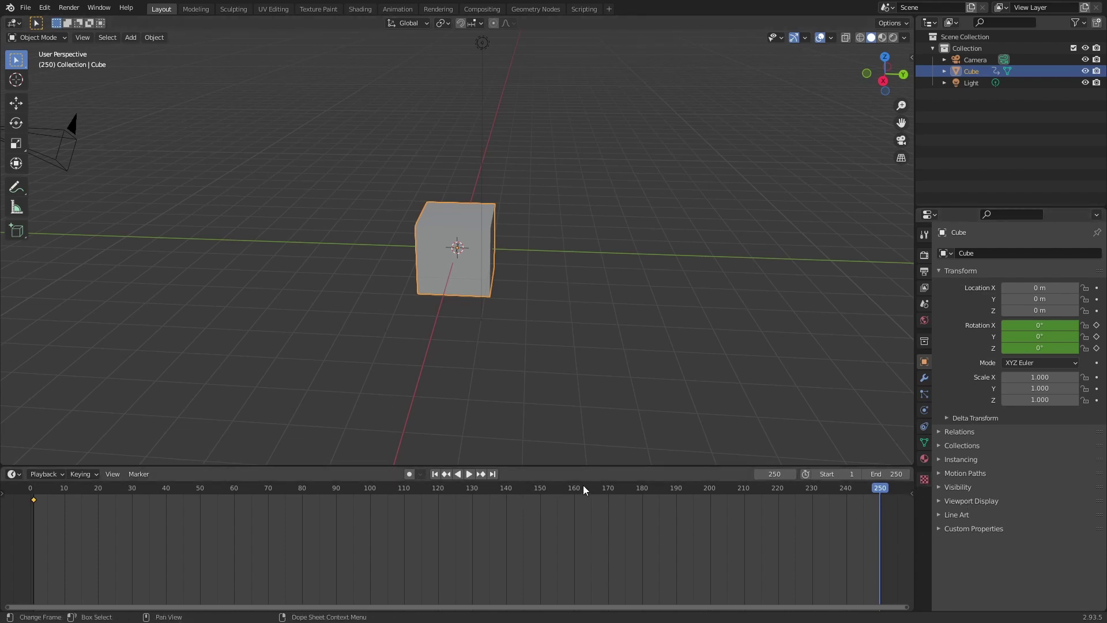
drag(580, 490, 881, 508)
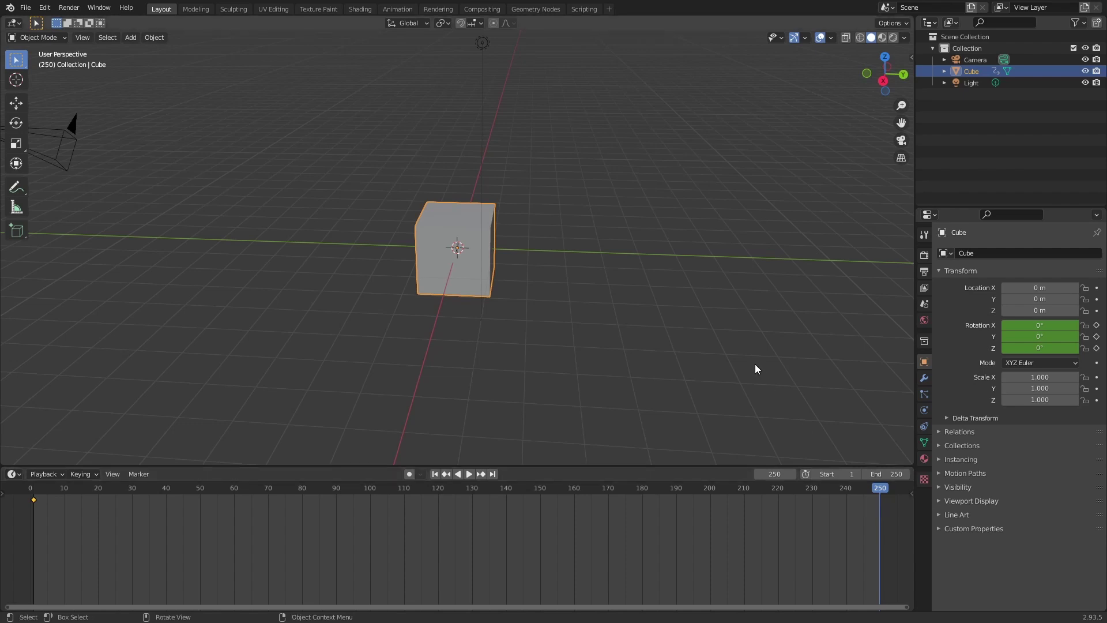
key(i)
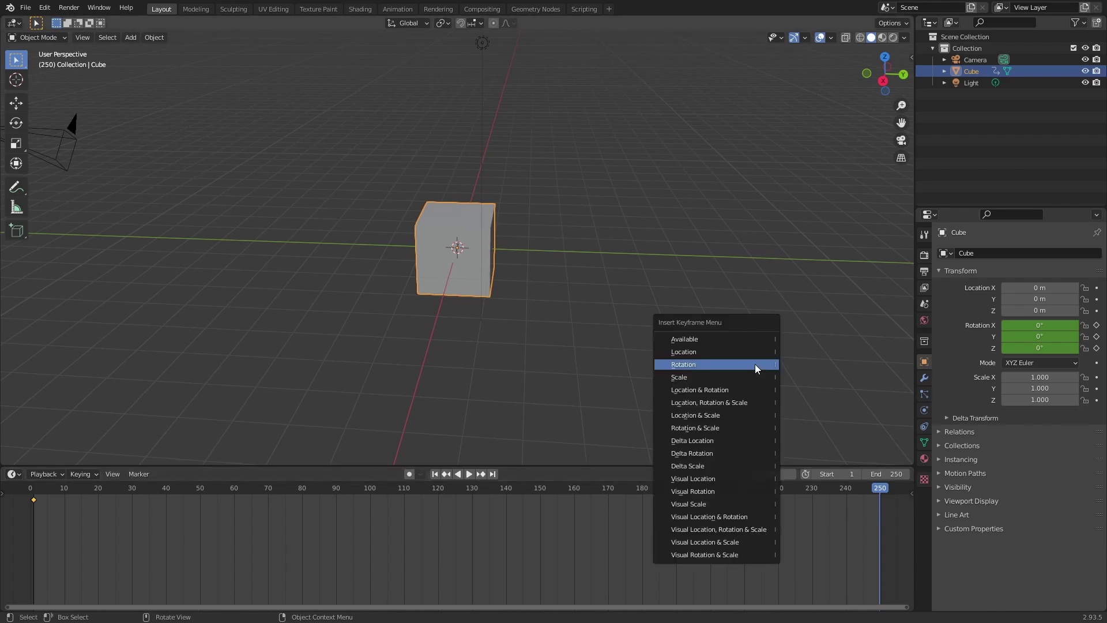
click(756, 365)
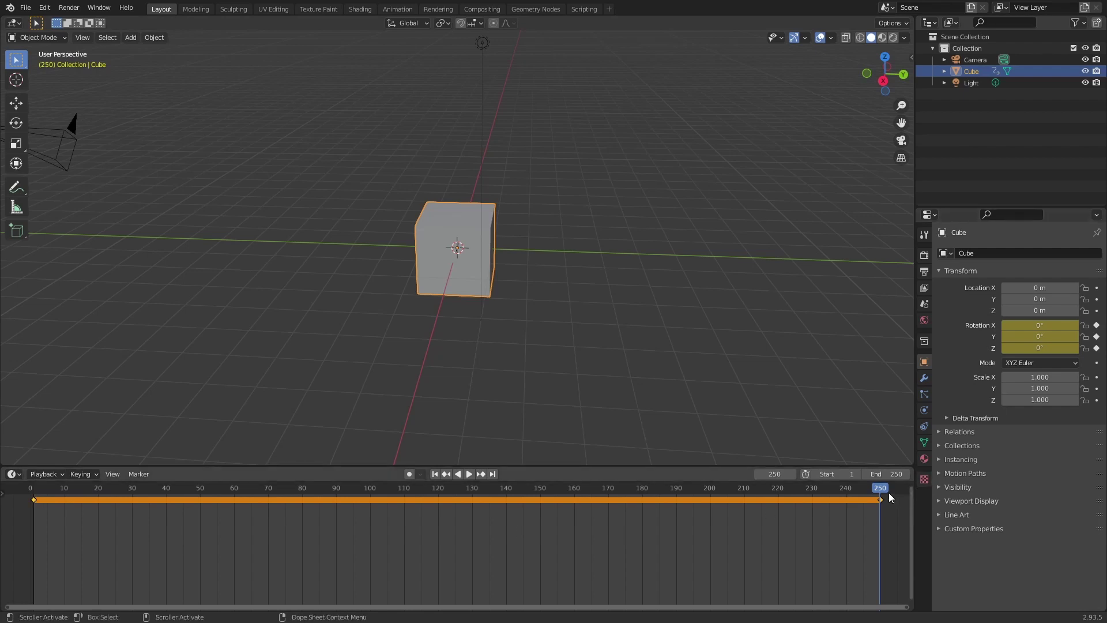
Return to frame 250, try a different X rotation on the cube, and turn on automatic keyframing.
key(ctrl+shift+space)
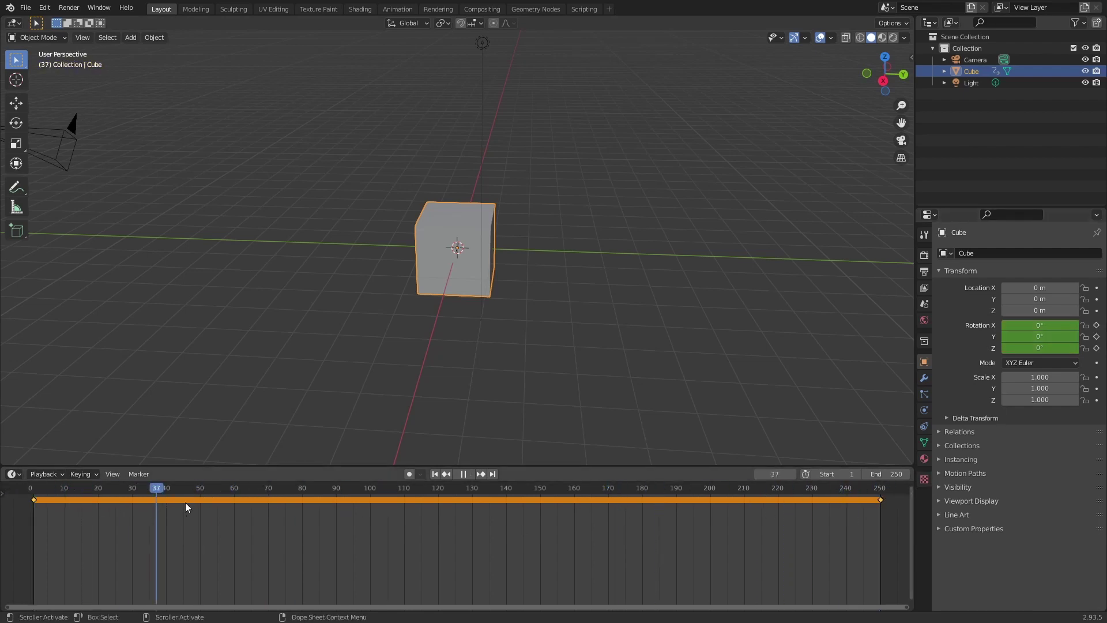
drag(449, 511, 881, 506)
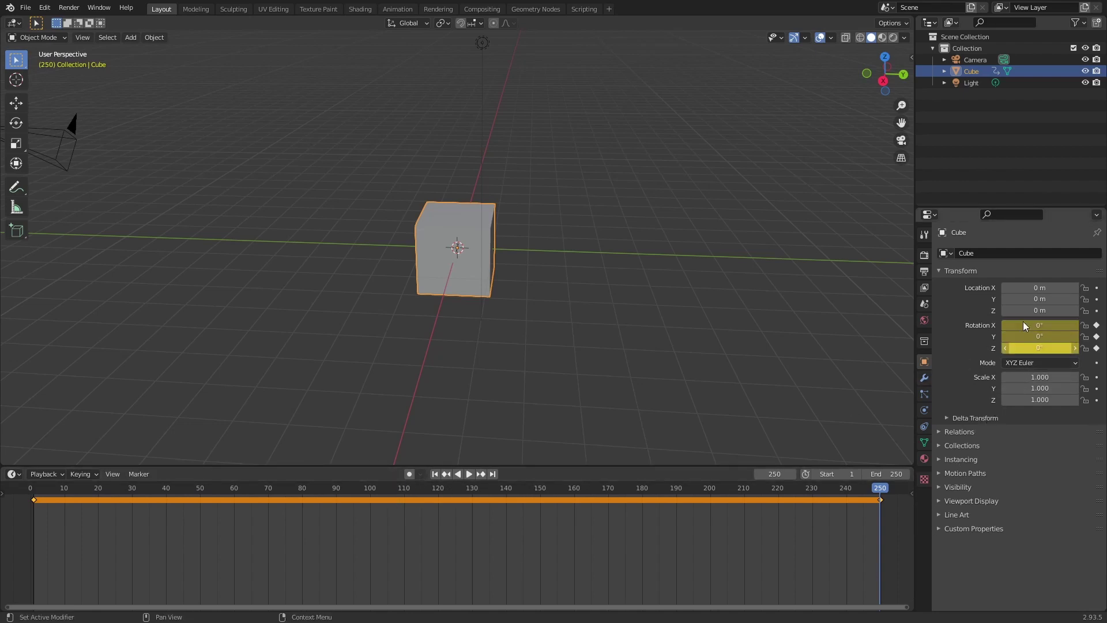
mouse_move(1040, 324)
mouse_down()
mouse_move(1073, 324)
mouse_move(1041, 325)
mouse_up()
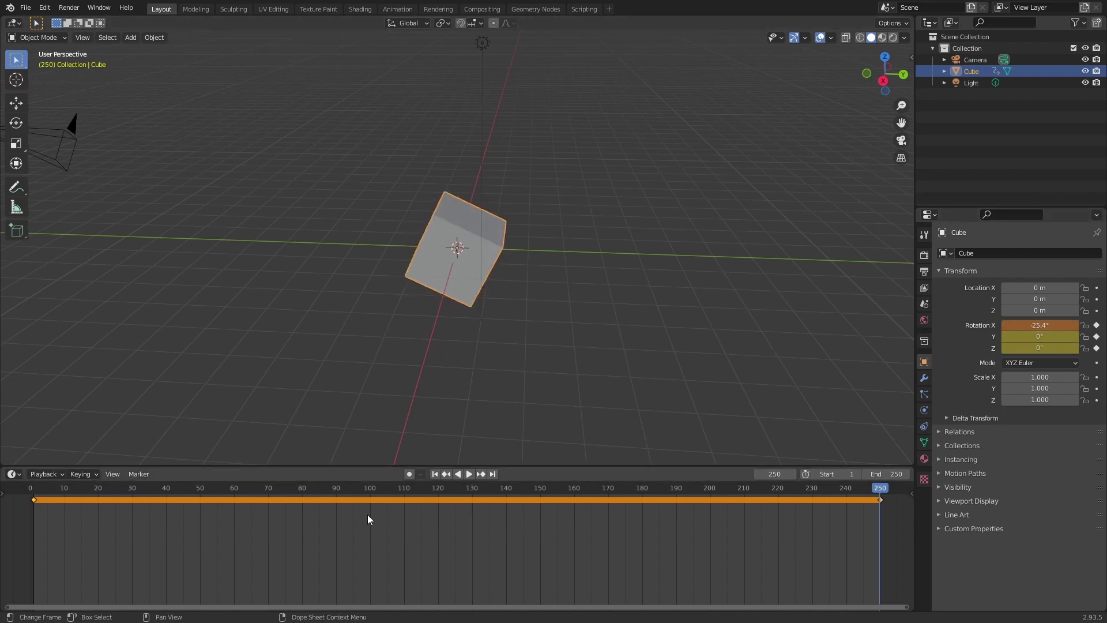
click(409, 474)
Key the cube's rotation at frame 250 to X 888°, Y 777° and Z 555°, and turn automatic keyframing off.
click(1048, 324)
text(888)
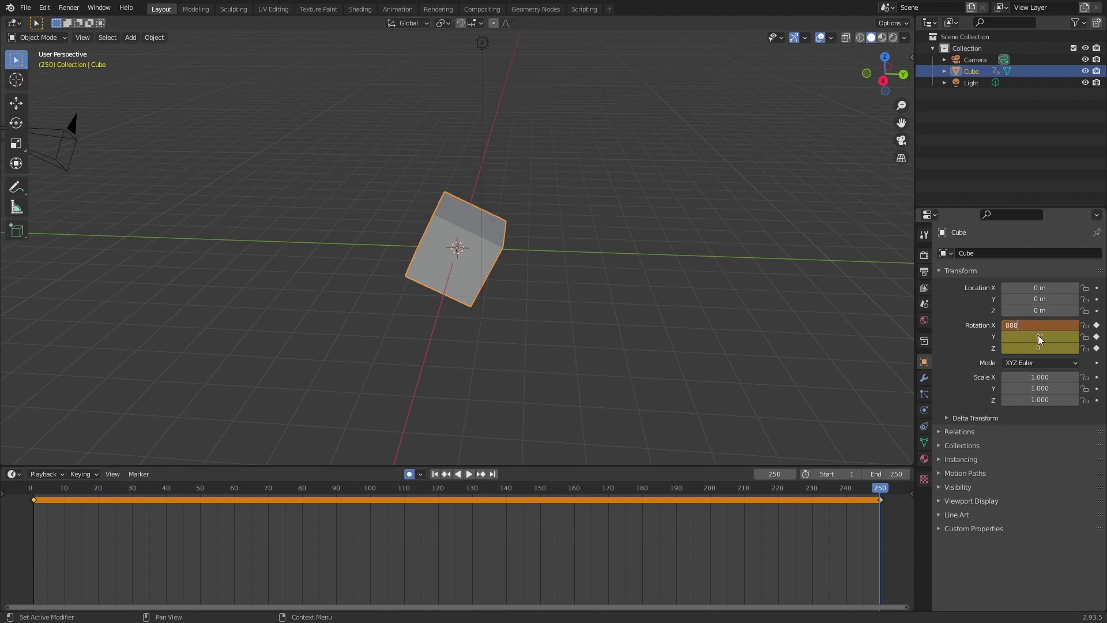
key(Return)
click(1038, 335)
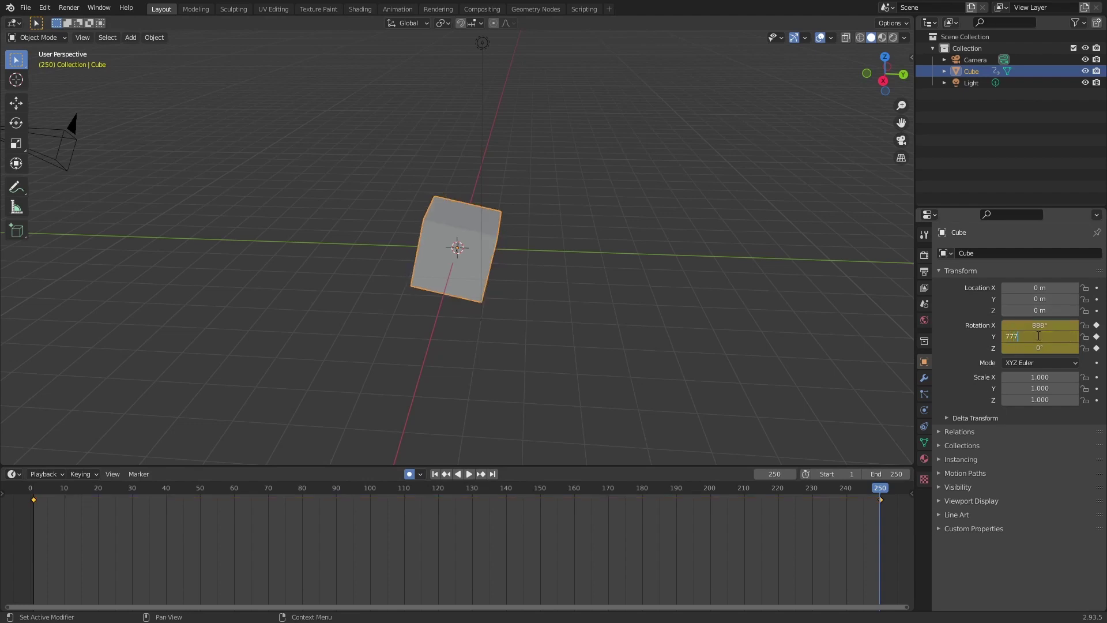
text(777)
key(Return)
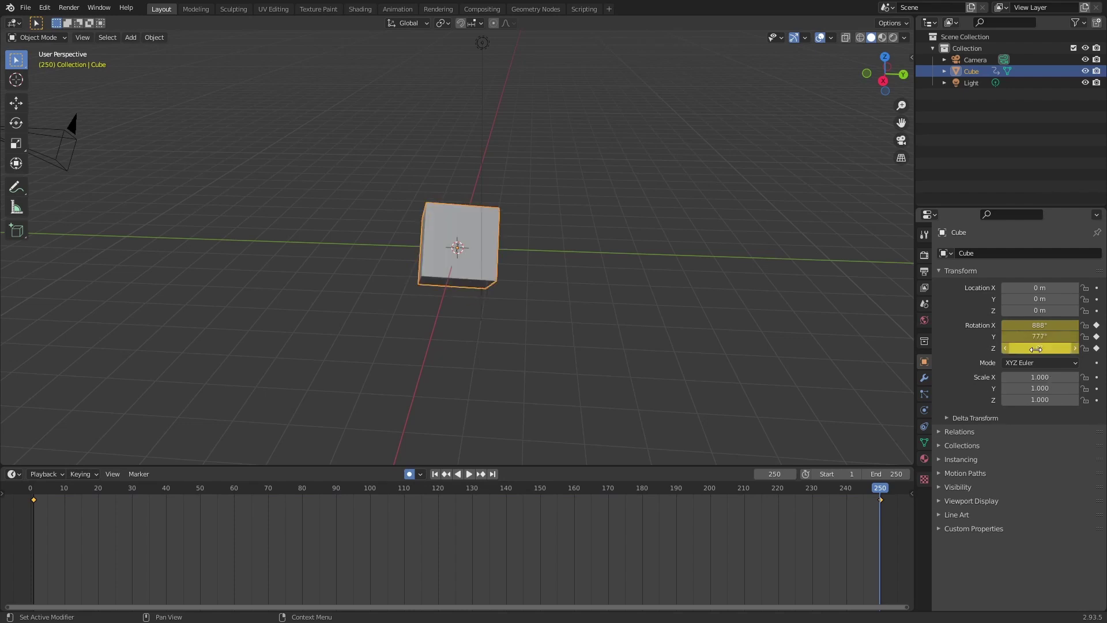
click(1037, 348)
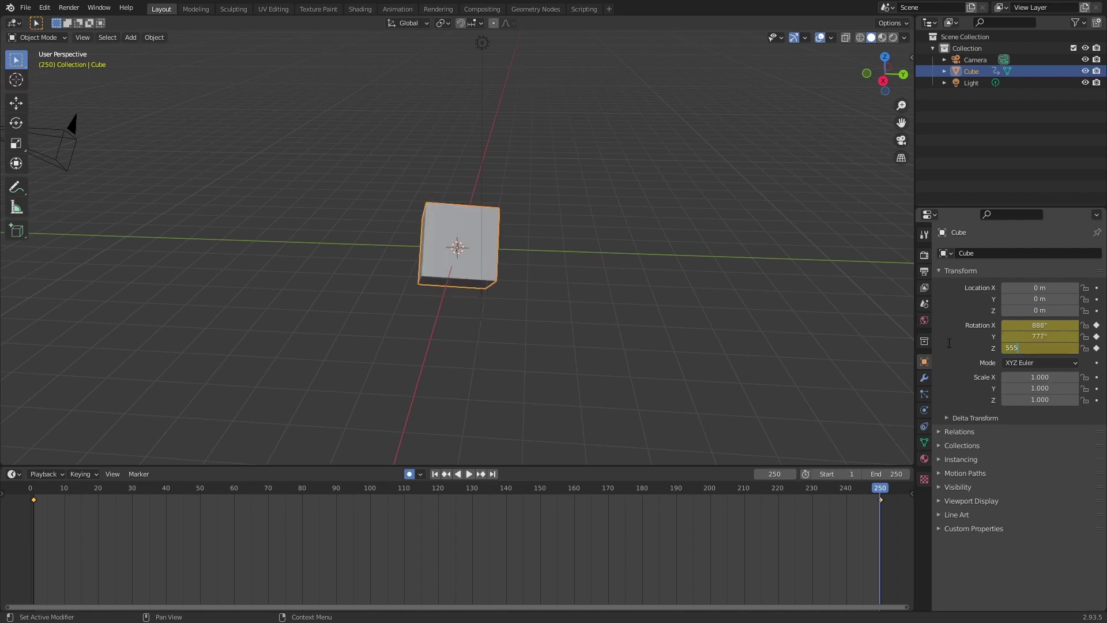
key(Return)
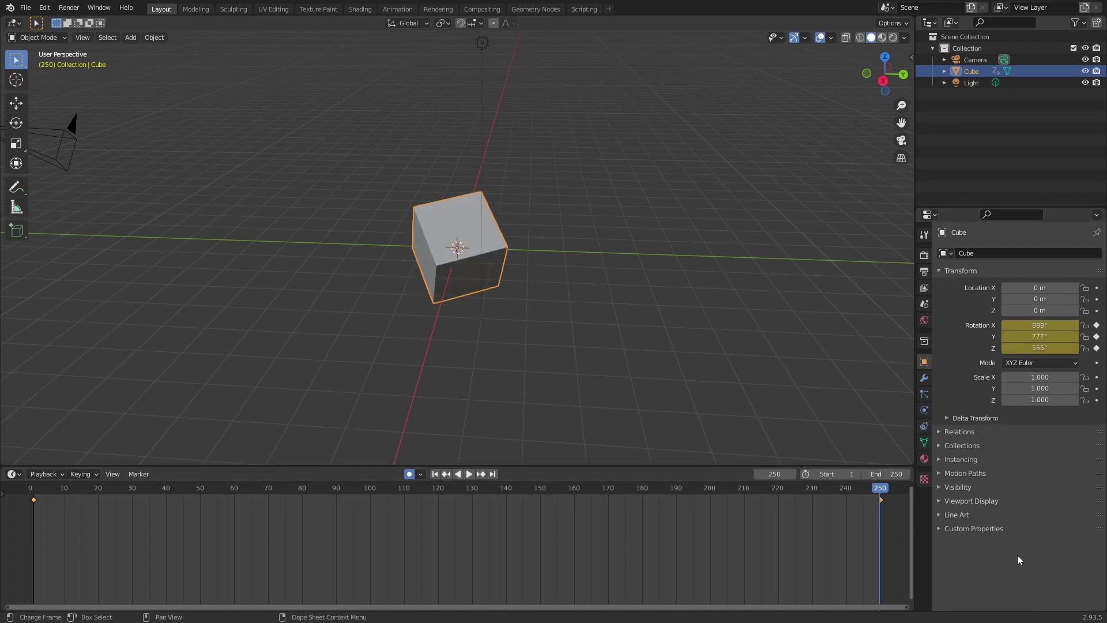
click(412, 475)
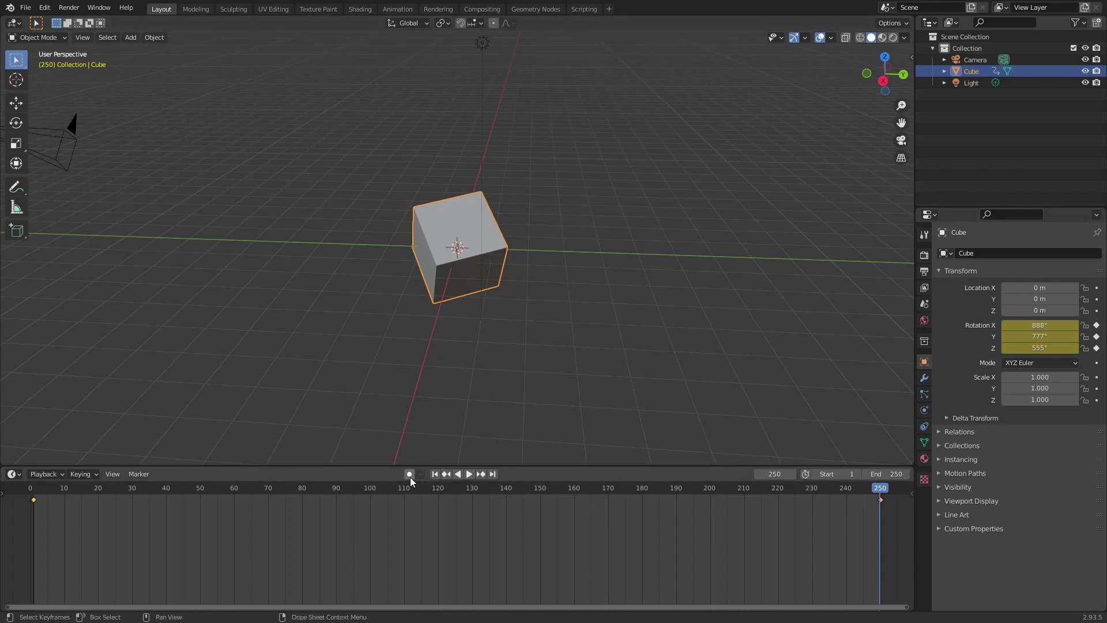
Play the cube's rotation animation from frame 1 to preview it, and stop playback.
drag(880, 489, 36, 494)
click(463, 474)
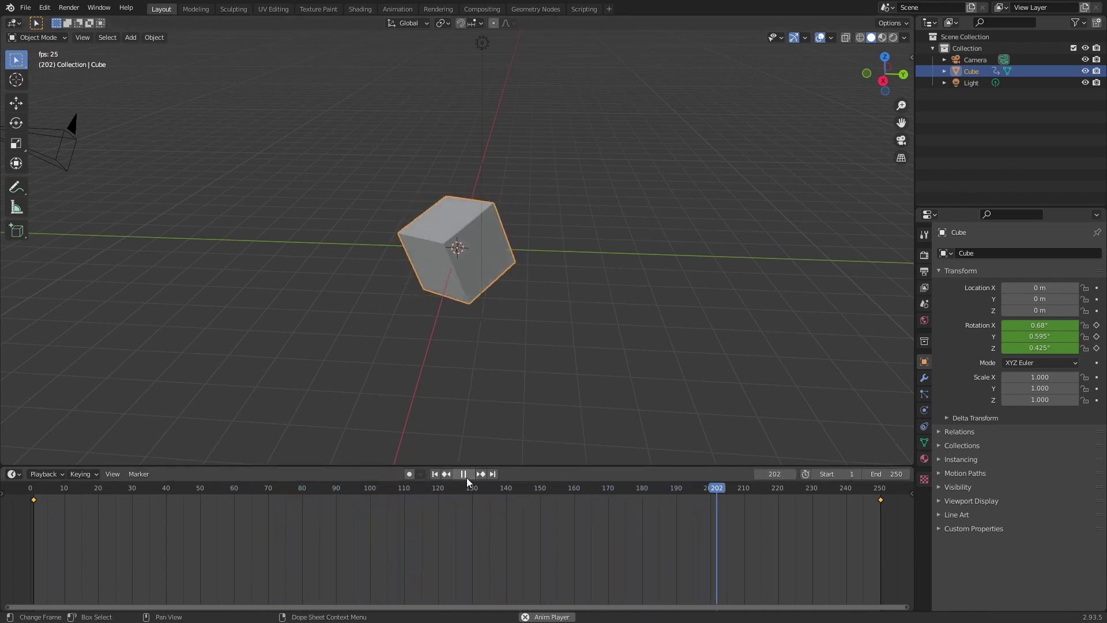
middle_drag(449, 387, 482, 372)
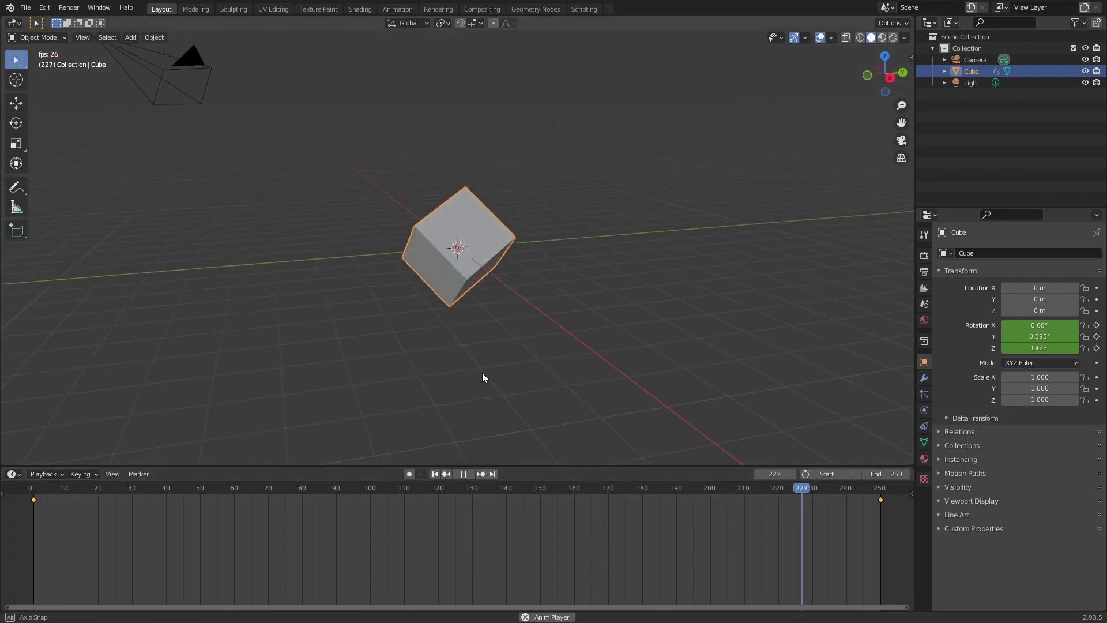
click(463, 470)
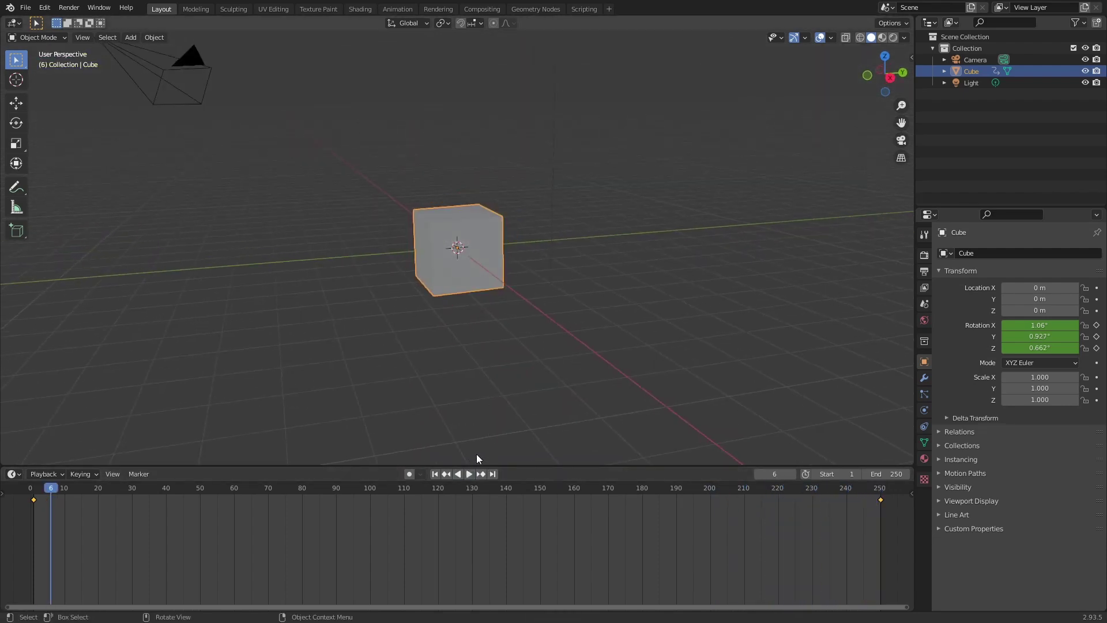
Select the cube by drawing a selection box around it in the viewport.
click(530, 426)
middle_drag(544, 419, 475, 311)
key(b)
drag(696, 367, 344, 95)
middle_drag(407, 192, 542, 253)
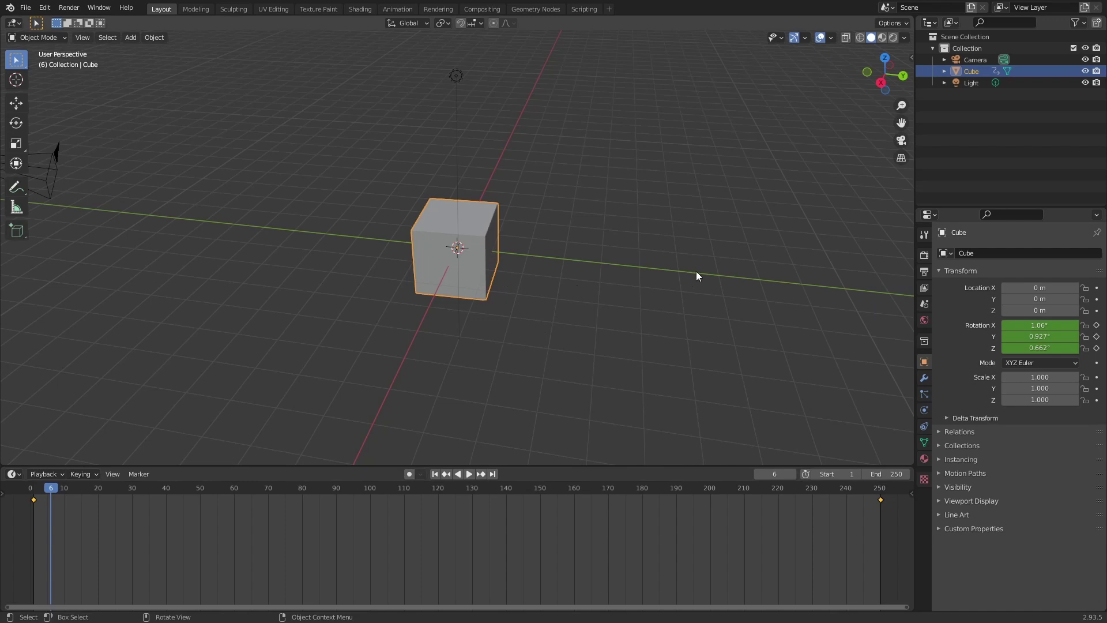
key(b)
drag(720, 331, 487, 178)
middle_drag(487, 177, 506, 235)
key(b)
drag(649, 350, 393, 153)
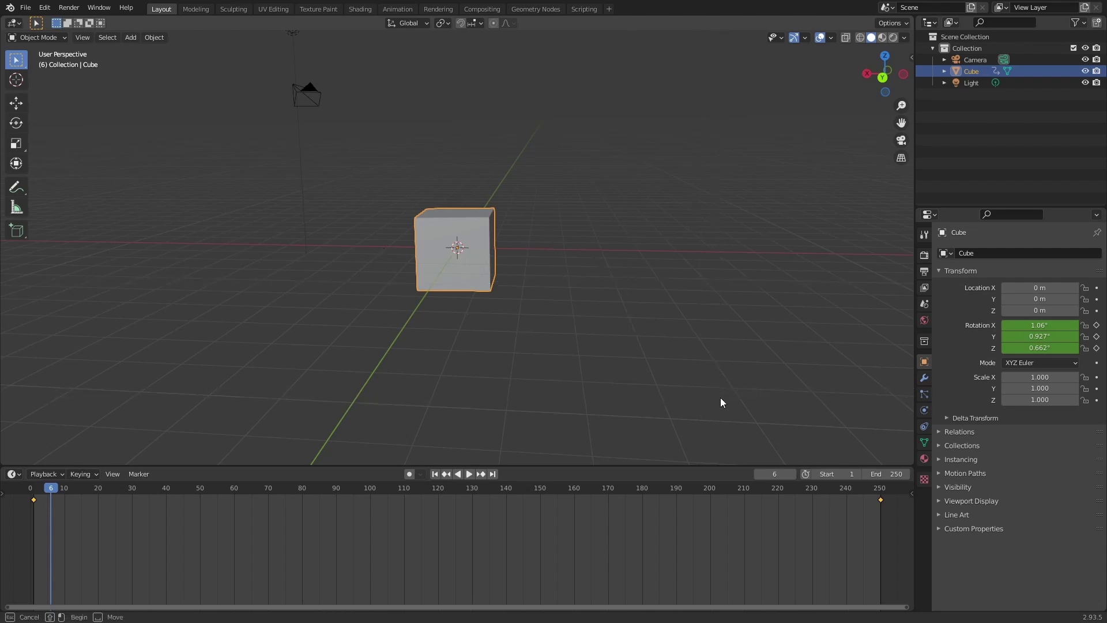
drag(720, 399, 337, 126)
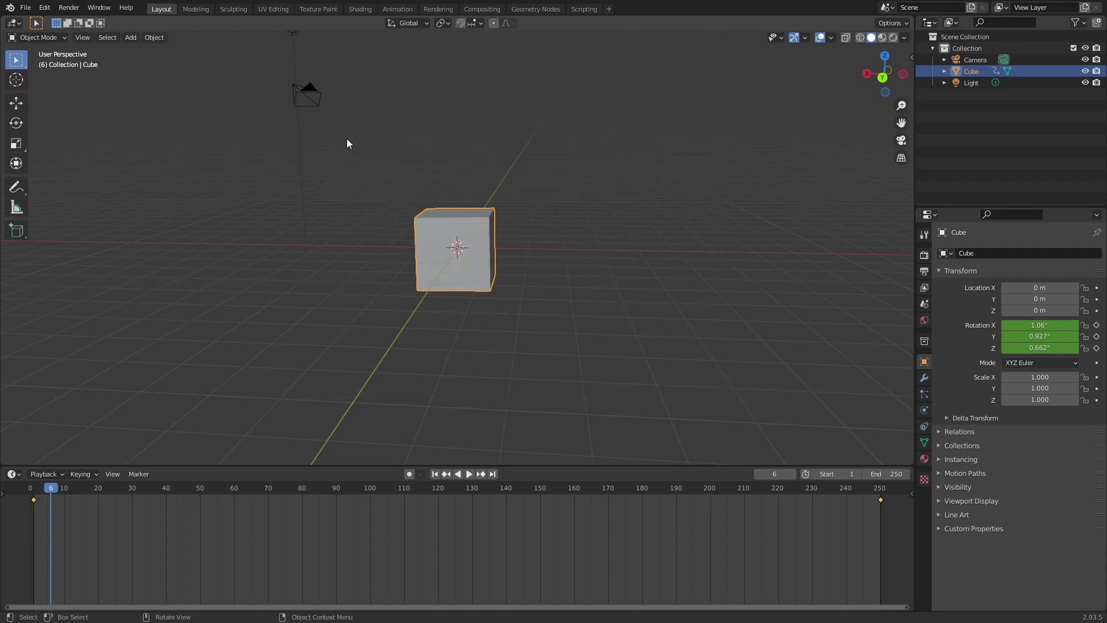
Bake the cube's animation into an action from frame 1 to 250 with frame step 1, using Object bake data.
click(154, 37)
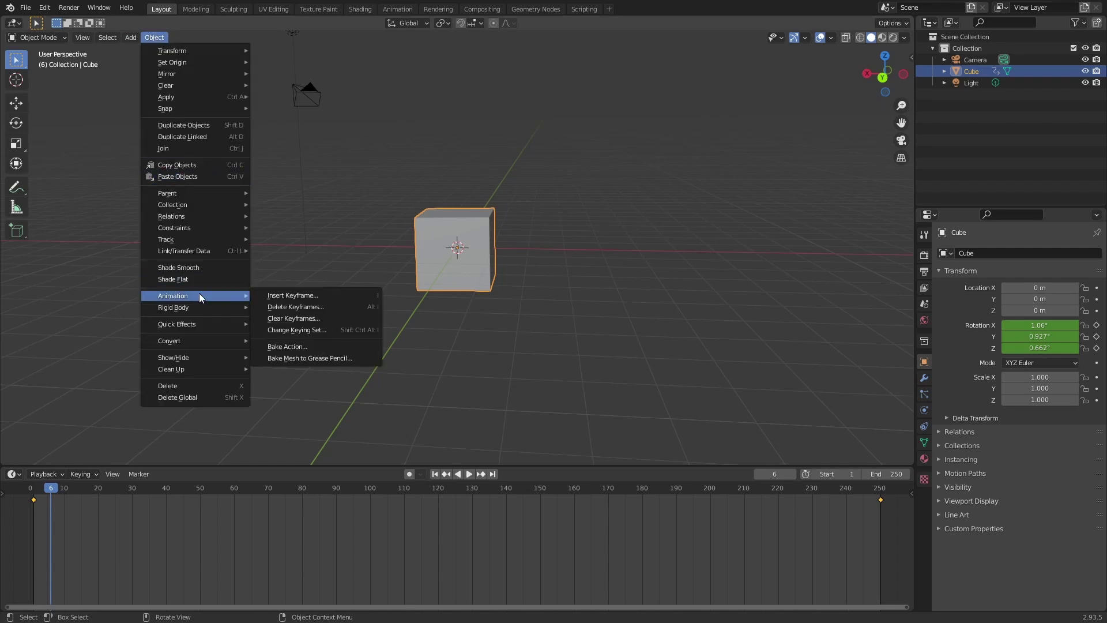
click(287, 346)
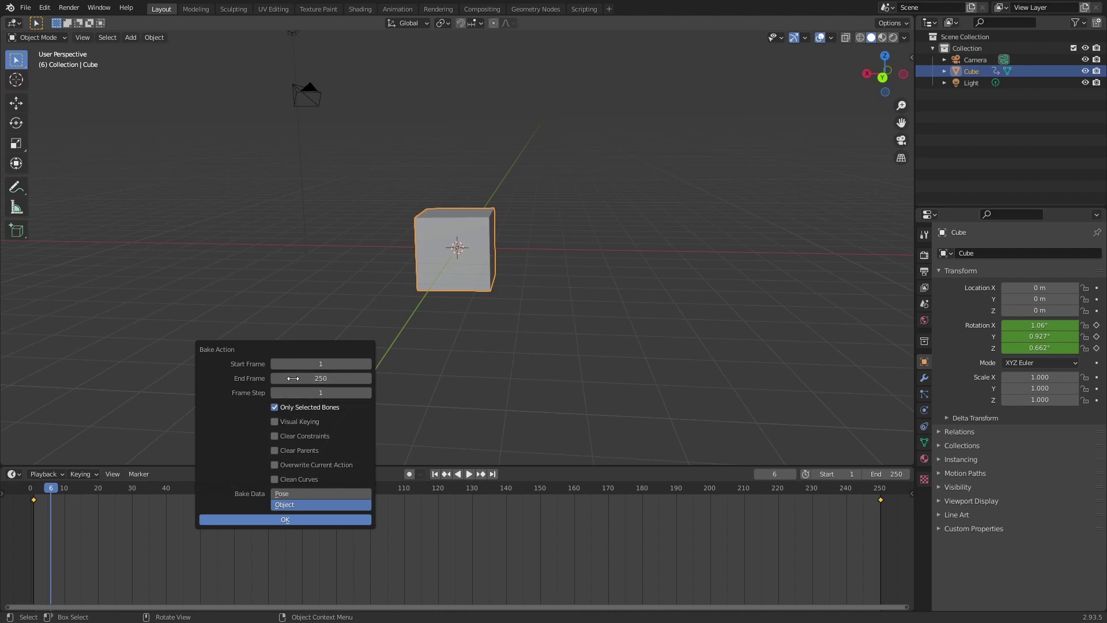
click(297, 359)
click(310, 521)
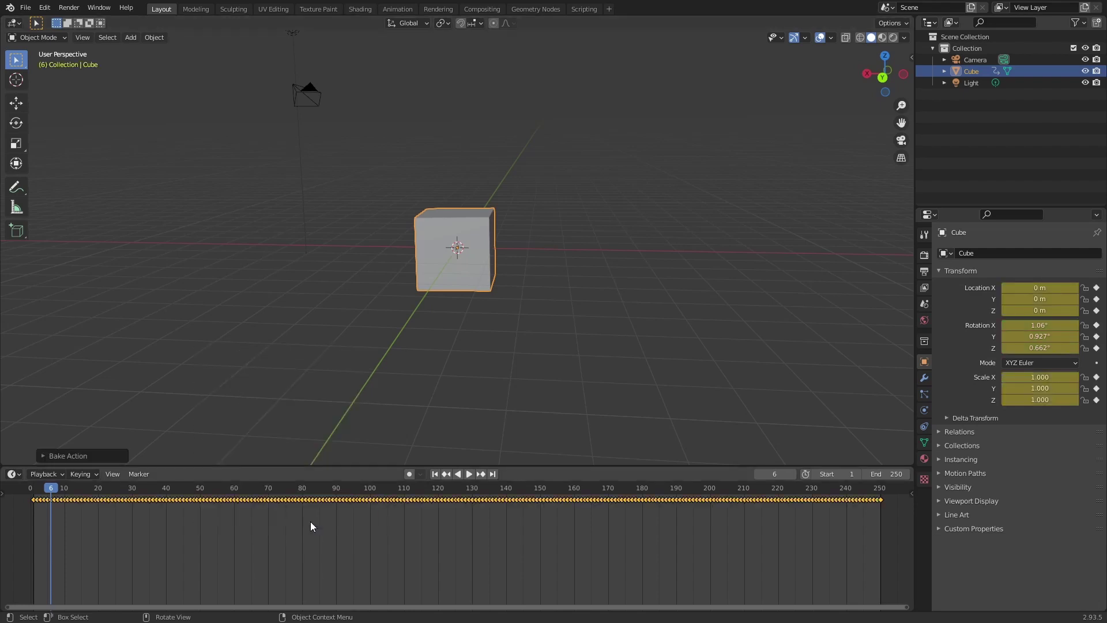
Return to frame 1 and examine the baked keyframes along the whole timeline.
key(space)
mouse_move(50, 495)
mouse_down()
mouse_move(214, 522)
mouse_move(357, 522)
mouse_move(420, 518)
mouse_move(447, 496)
mouse_move(553, 487)
mouse_move(882, 487)
mouse_move(346, 506)
mouse_move(34, 500)
mouse_up()
scroll(466, 511, up, 8)
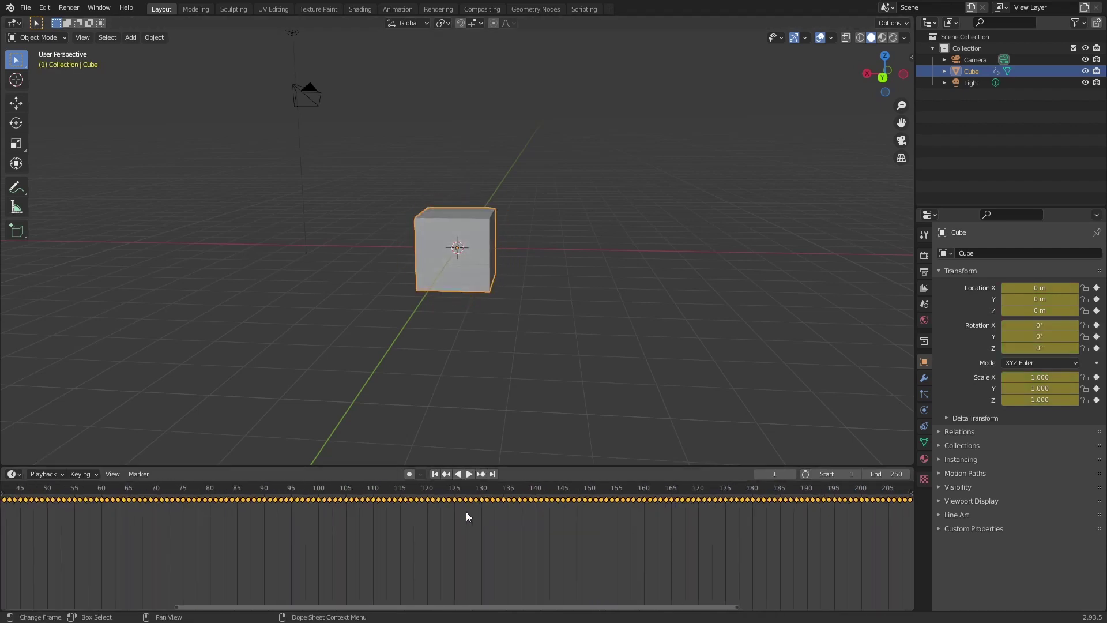
scroll(469, 508, down, 10)
key(Home)
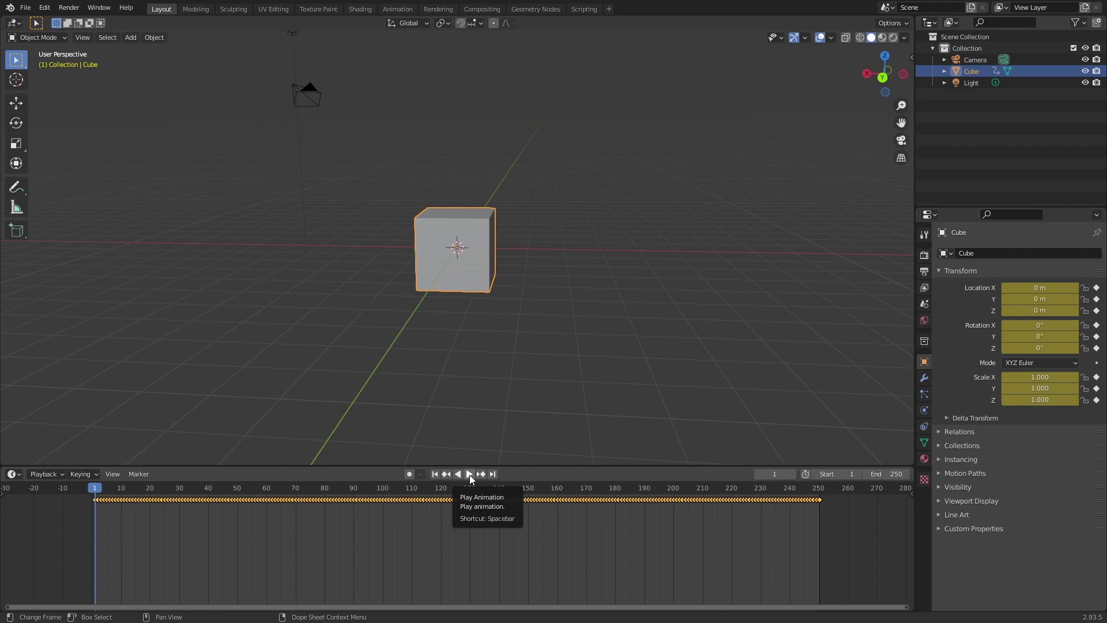
Play the baked animation from frame 1 to check the cube's rotation from several angles, and stop playback.
click(470, 475)
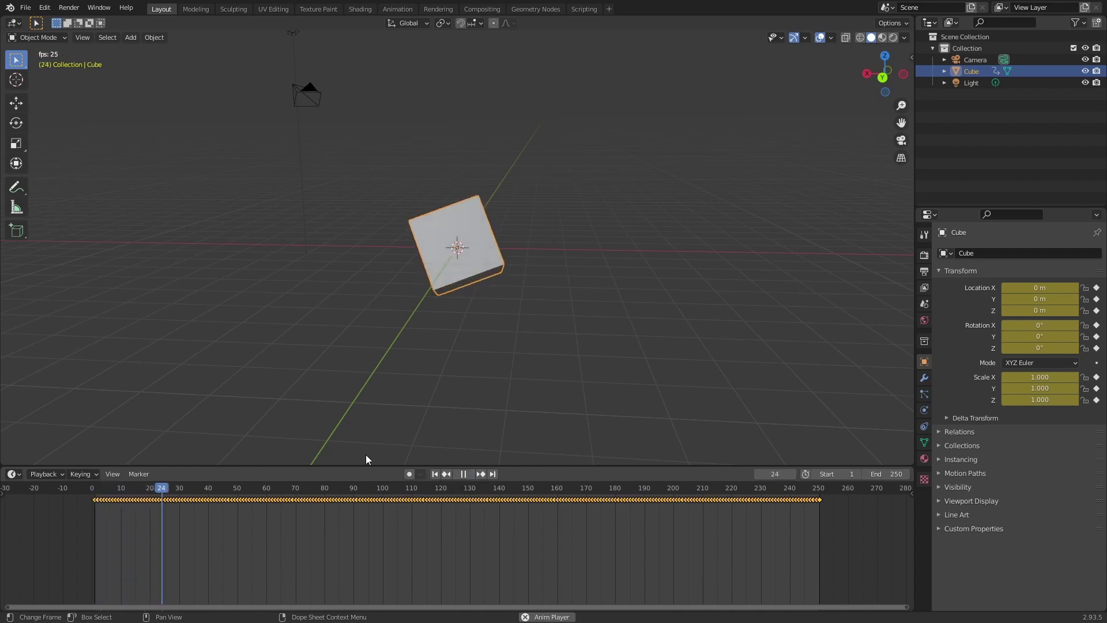
middle_drag(468, 291, 383, 322)
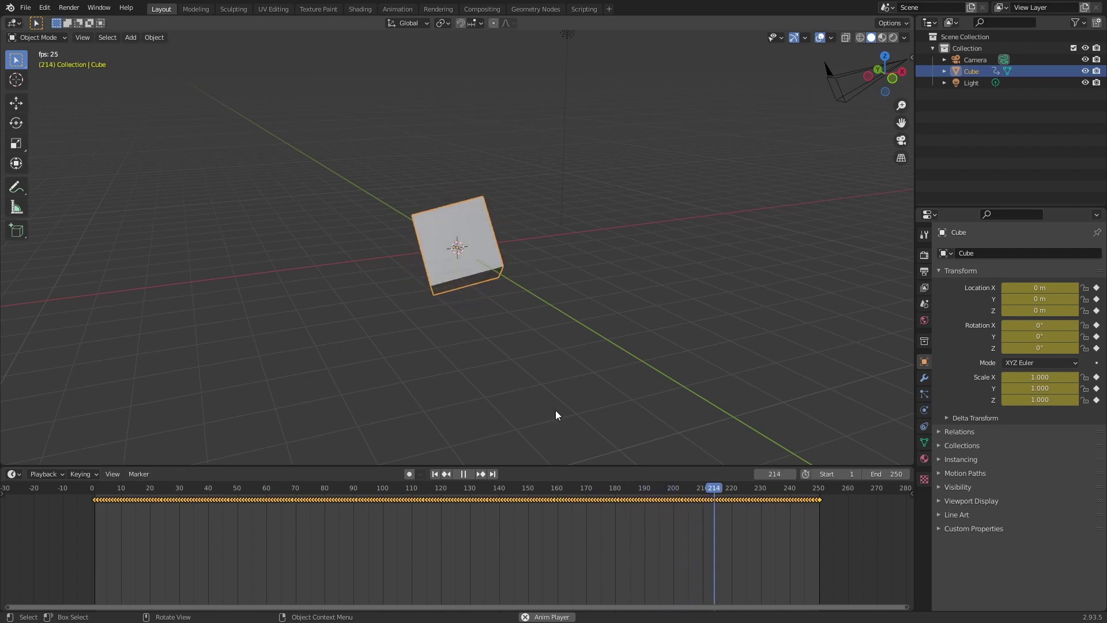
middle_drag(553, 366, 549, 178)
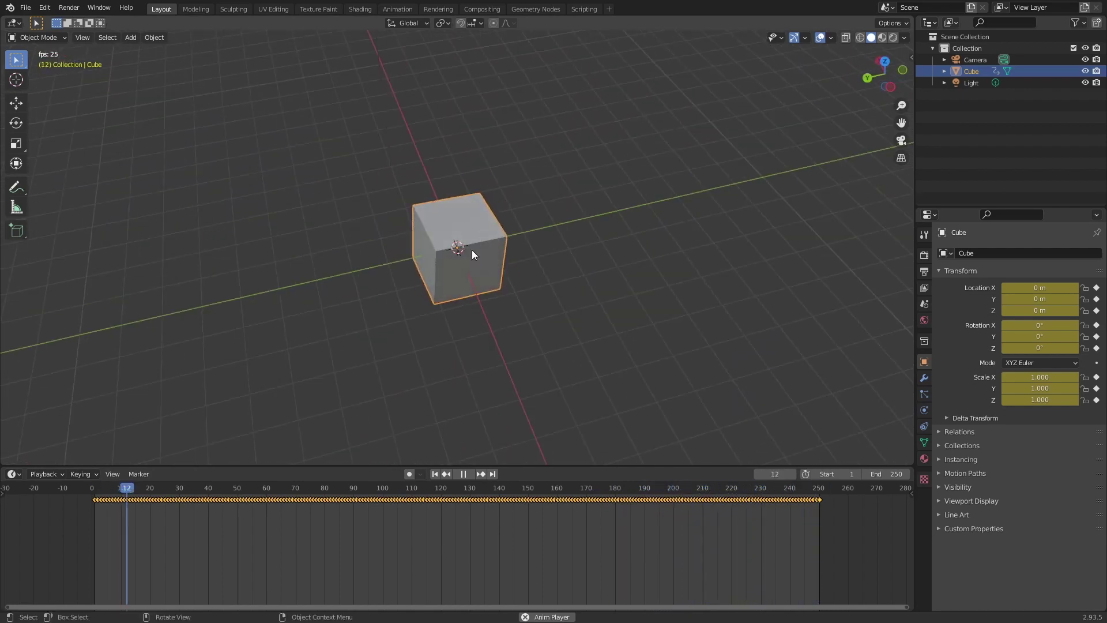
click(469, 474)
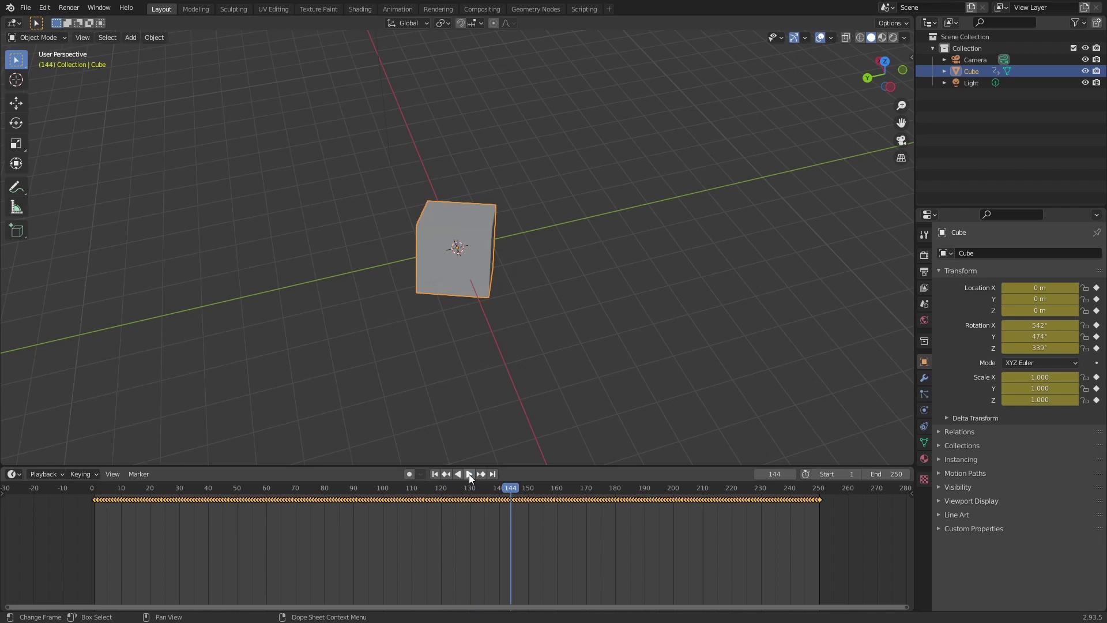
middle_drag(526, 388, 438, 352)
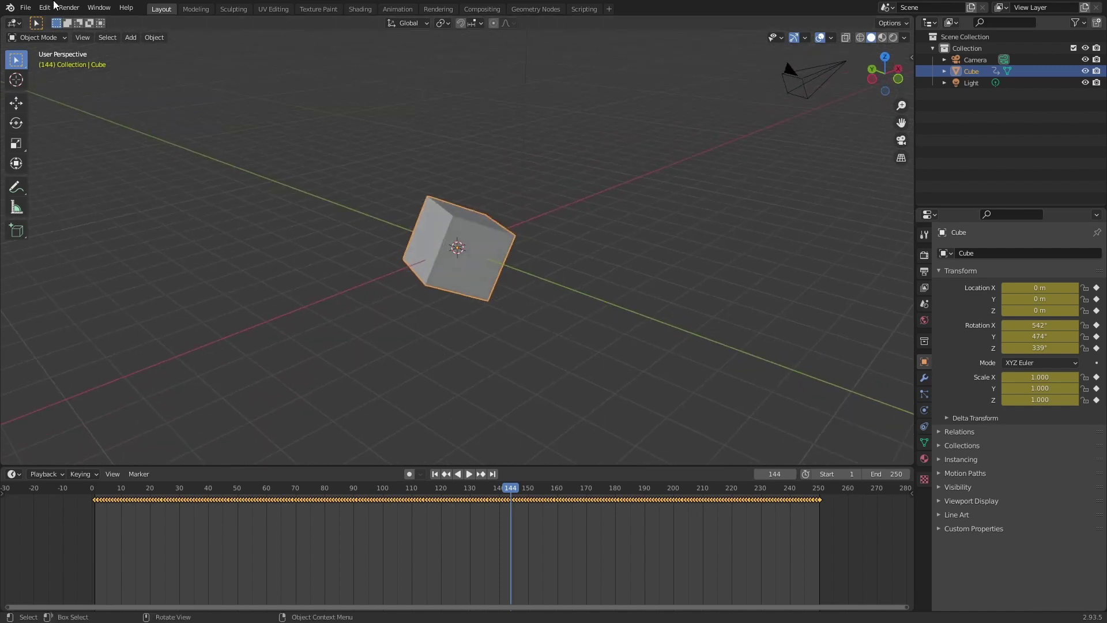
click(25, 7)
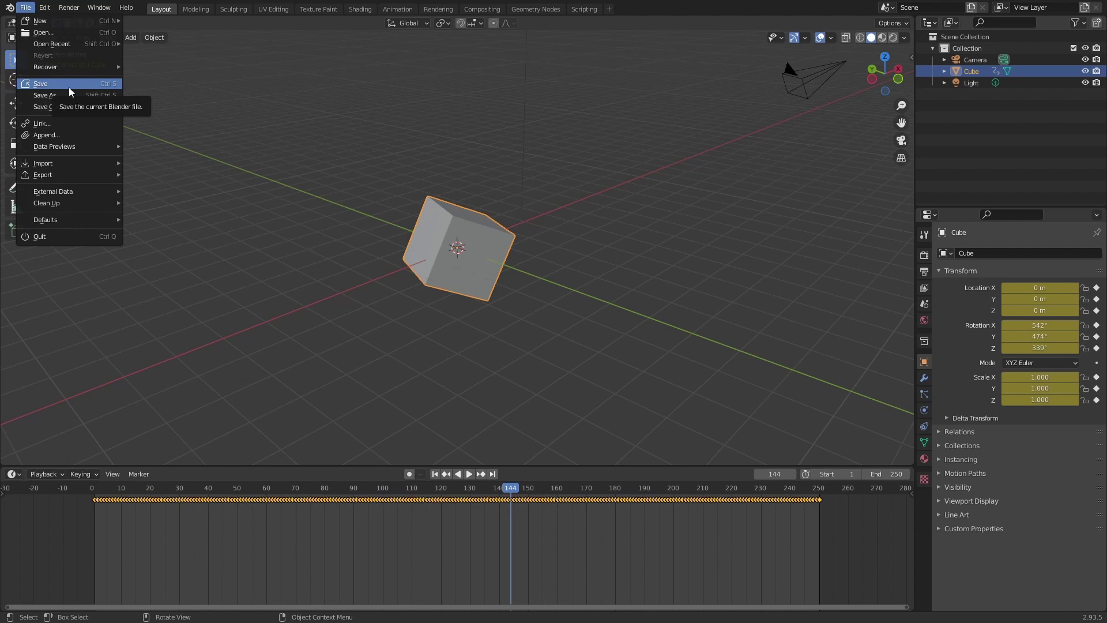
mouse_move(64, 174)
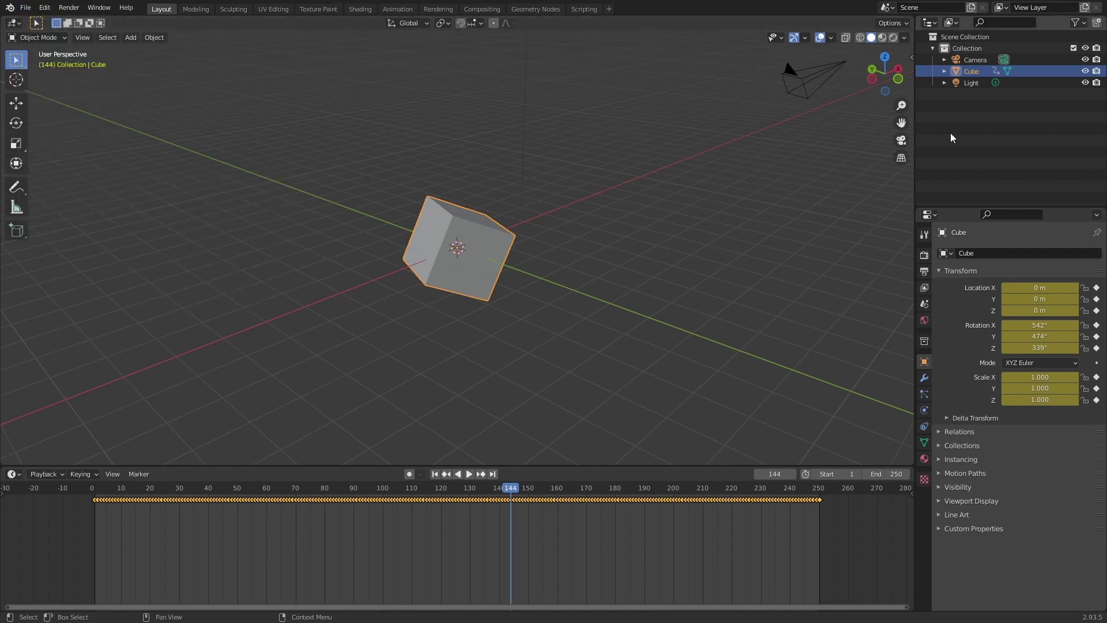
Expand the cube's hierarchy and its animation data to inspect the attached action, and collapse the hierarchy again.
click(944, 71)
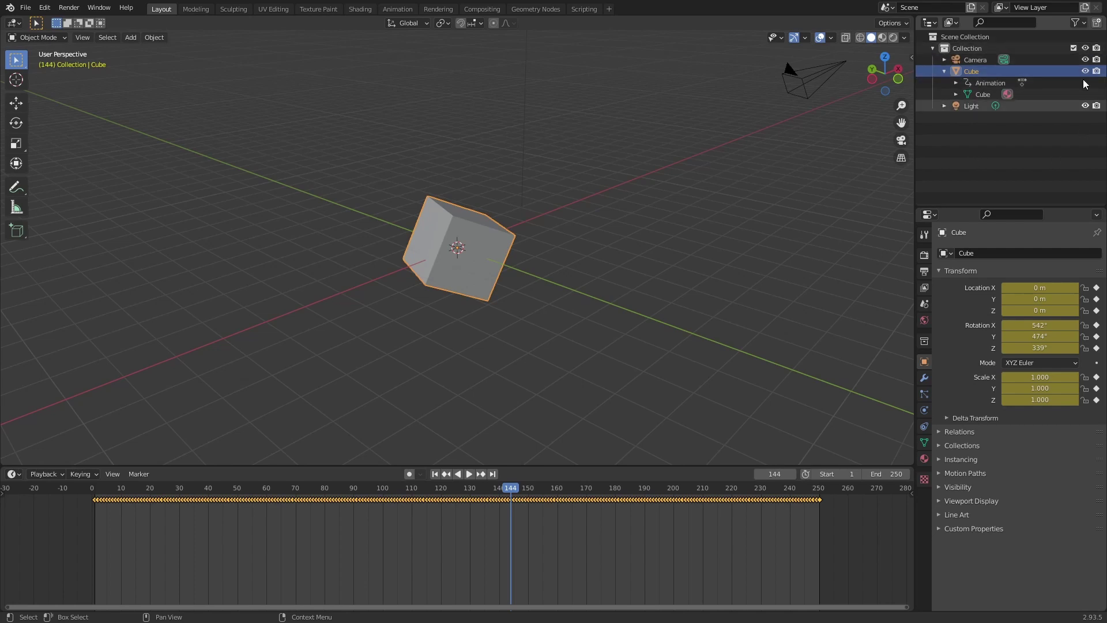
click(956, 83)
click(942, 84)
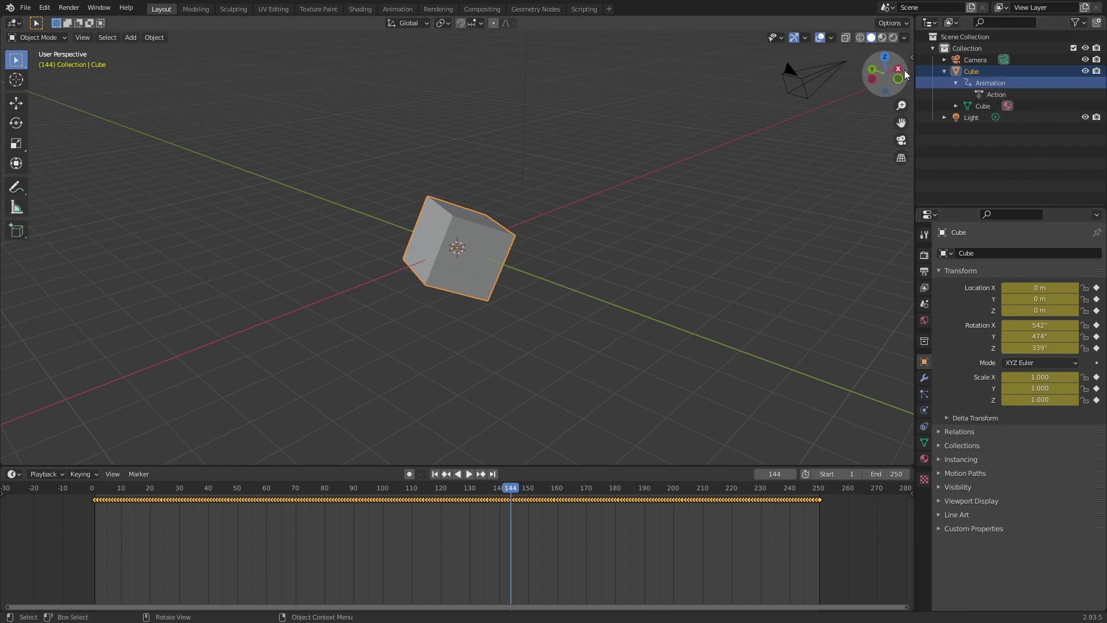
click(945, 70)
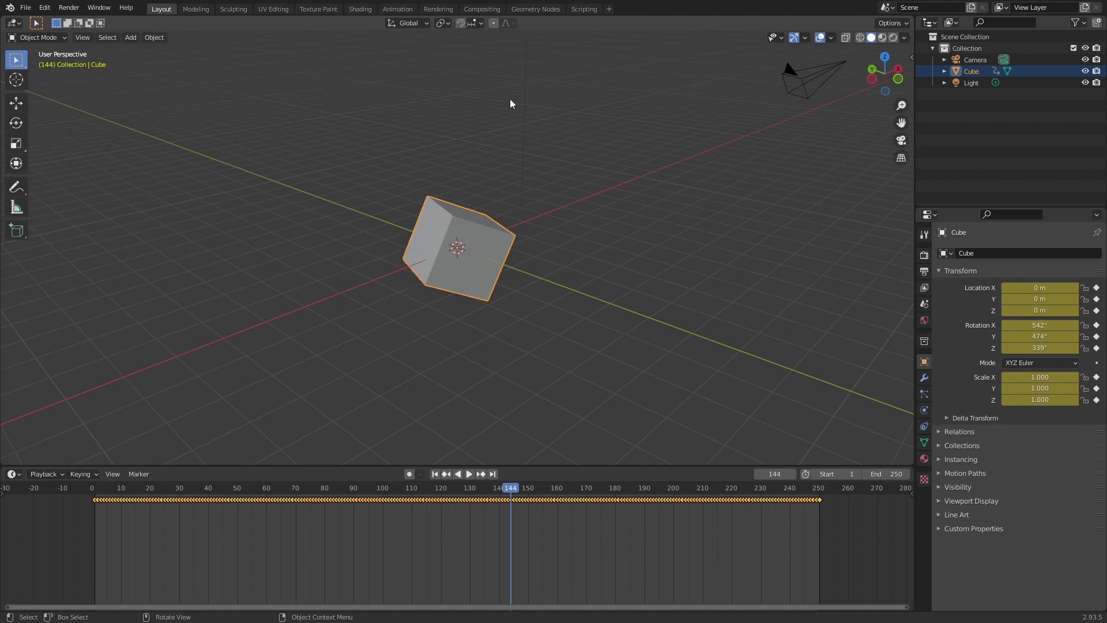
middle_drag(628, 208, 380, 215)
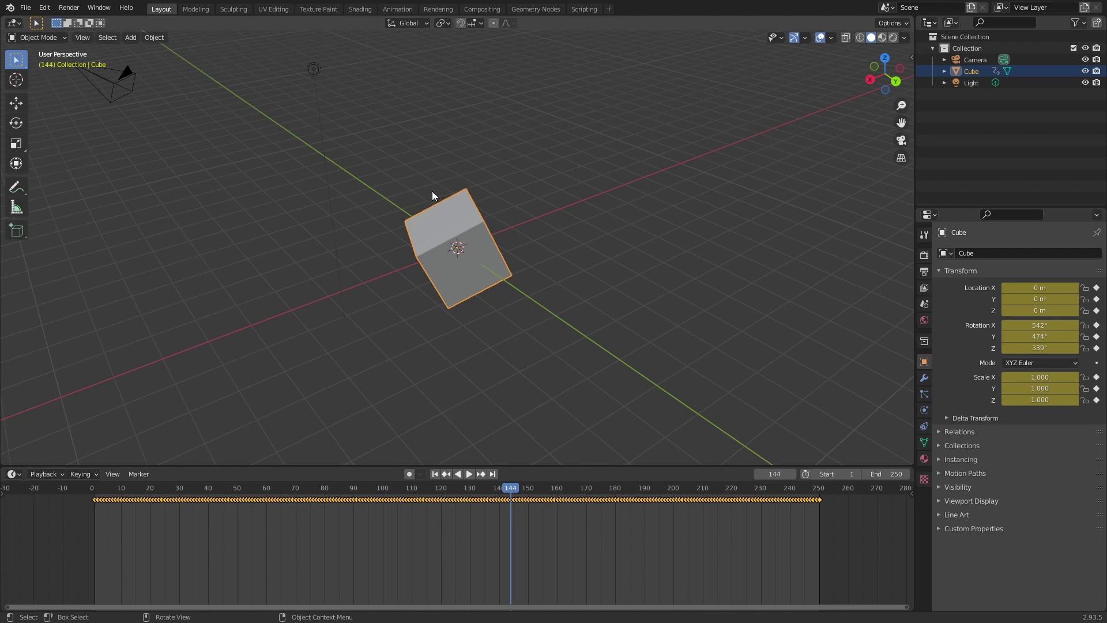
middle_drag(519, 277, 573, 233)
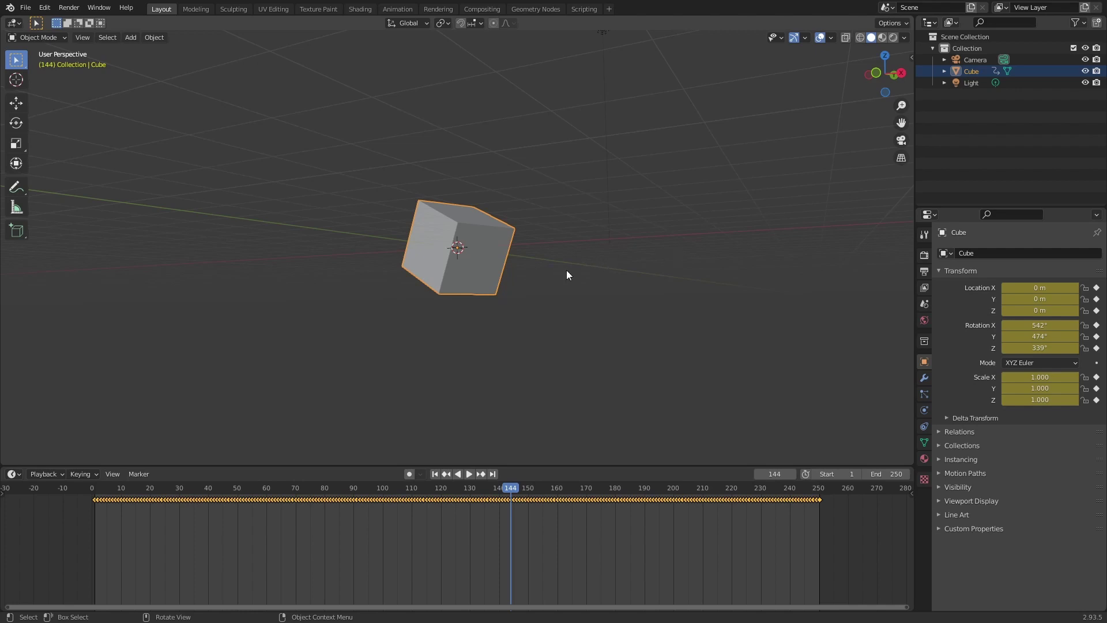
click(25, 7)
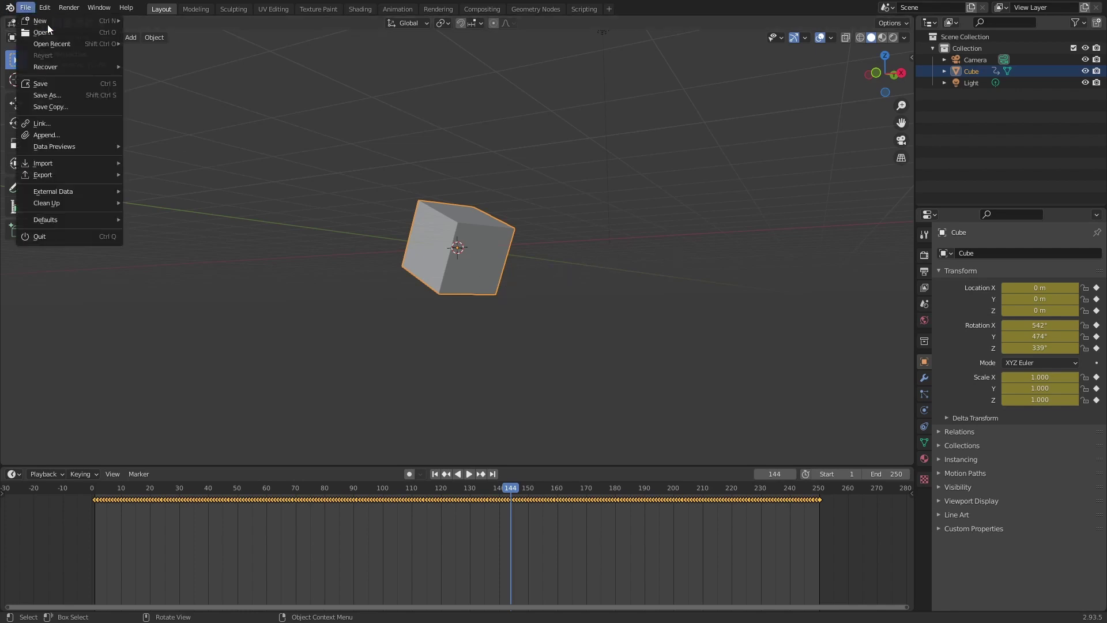
key(super)
click(353, 11)
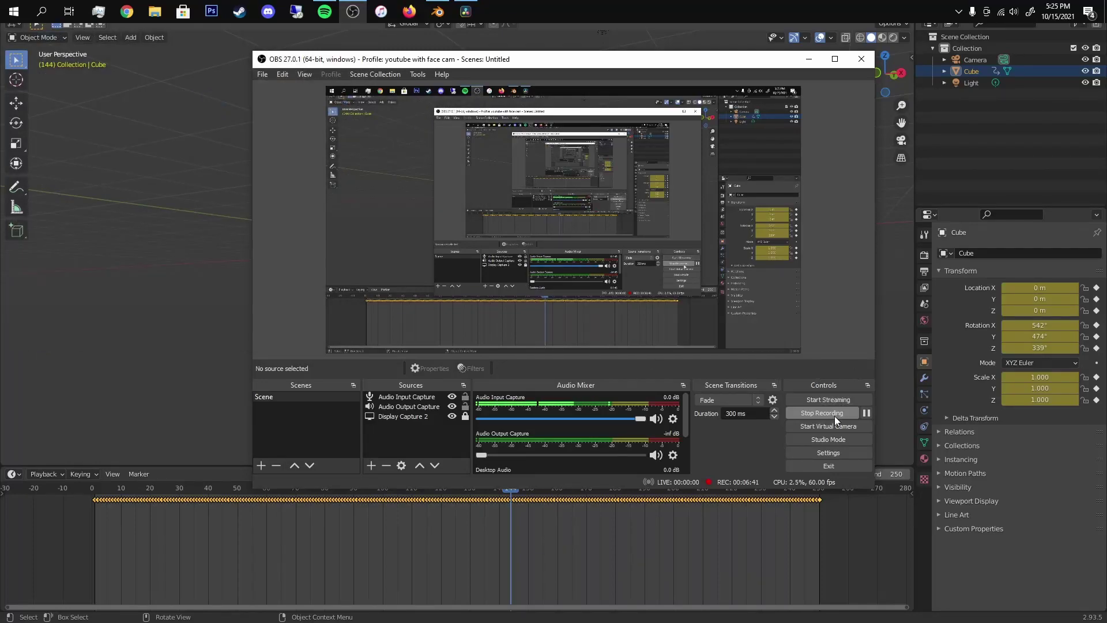